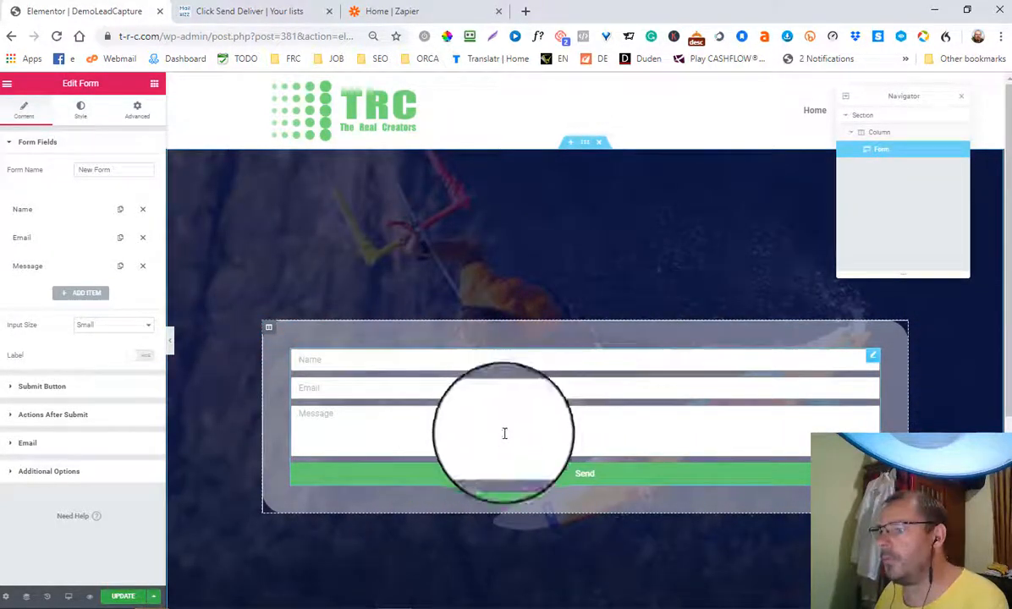
View the mailing lists page and the Zapier dashboard, and return to the Elementor form editor
left_click(250, 11)
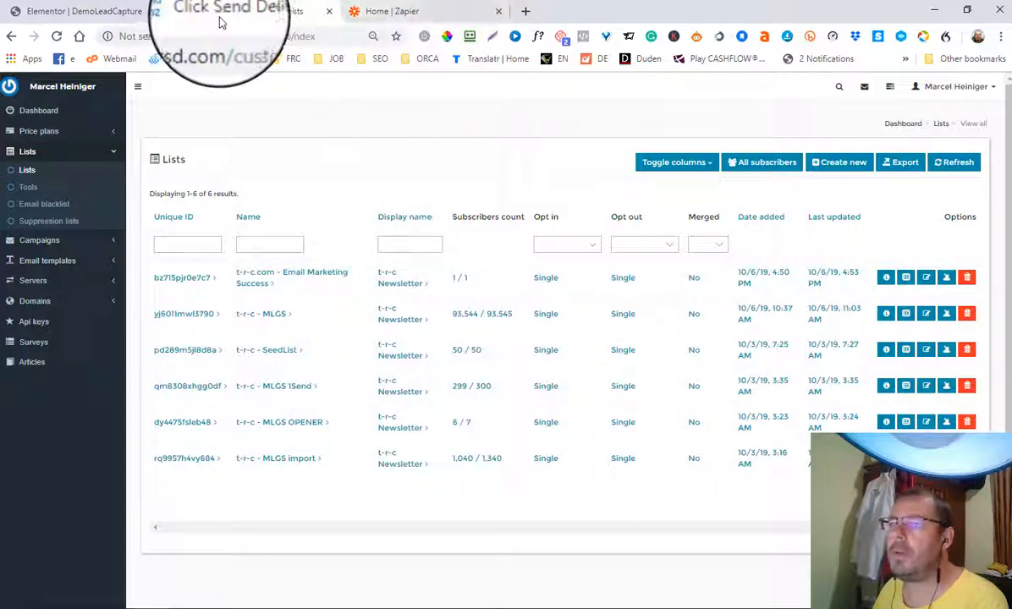
left_click(378, 22)
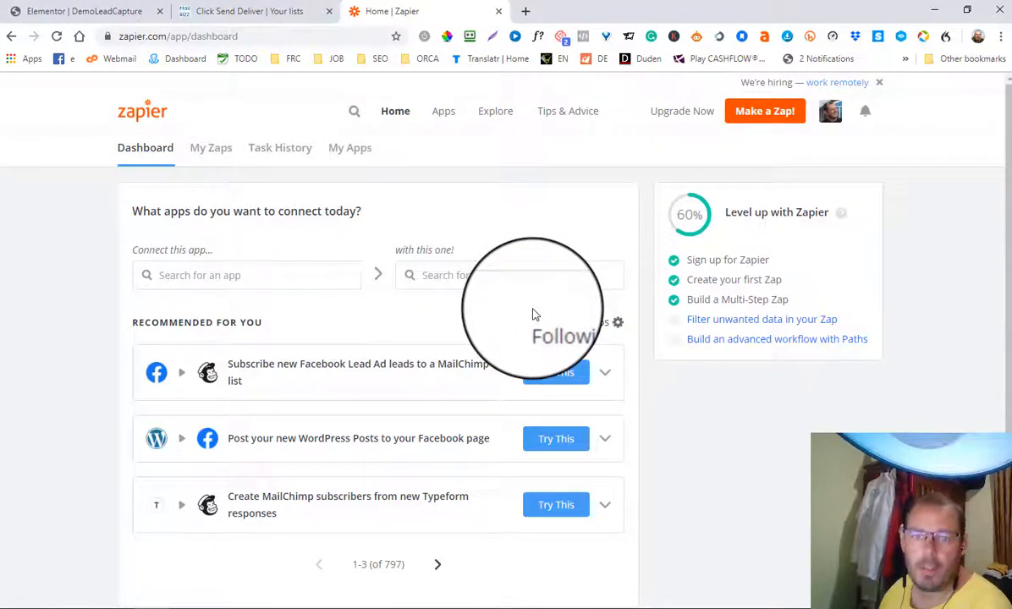
left_click(94, 13)
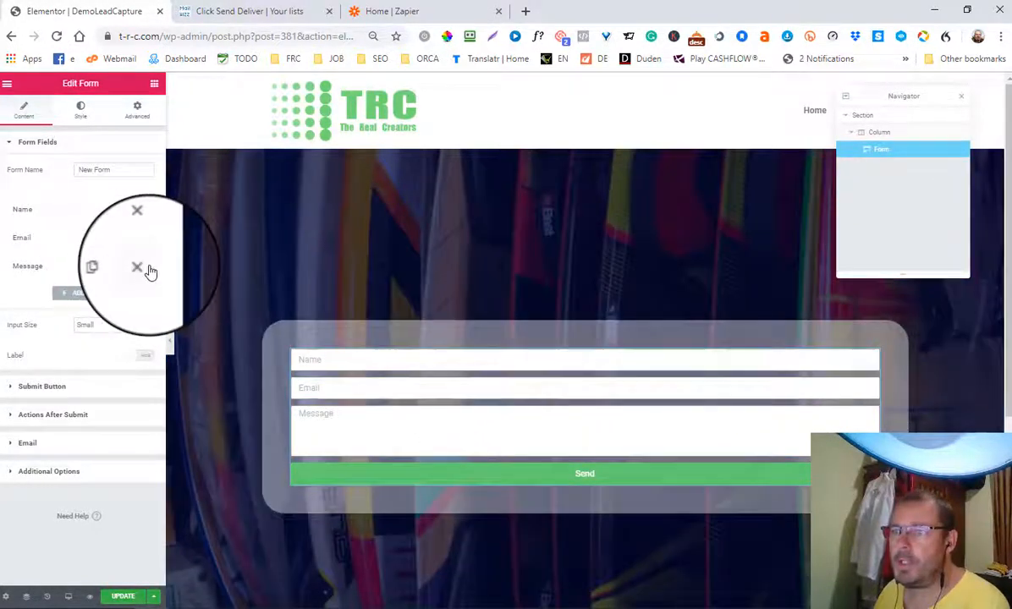
Remove the form's Message field and replace its Email submit action with Webhook and Redirect
left_click(143, 266)
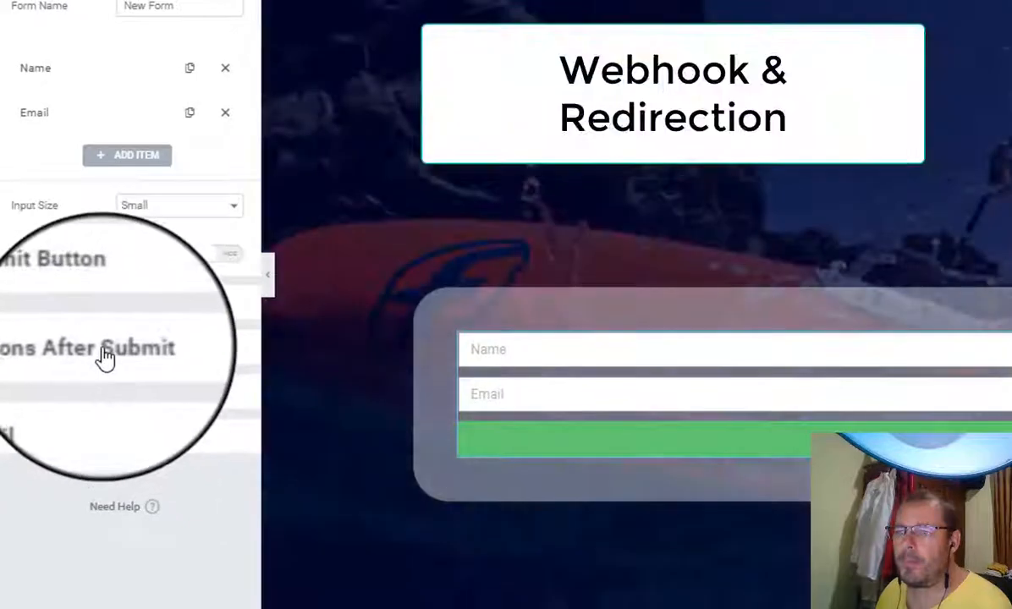
left_click(72, 347)
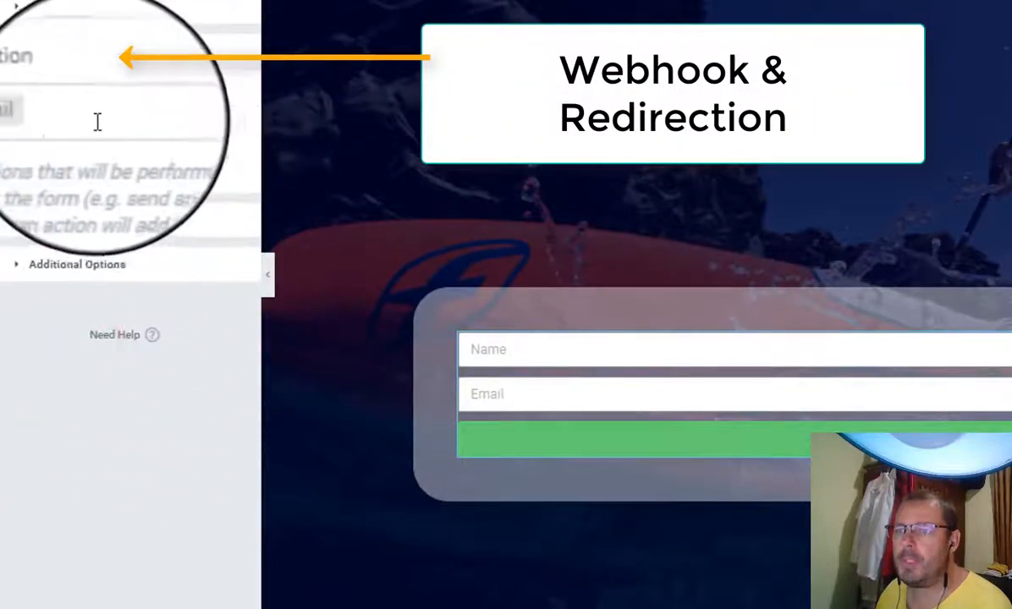
left_click(24, 123)
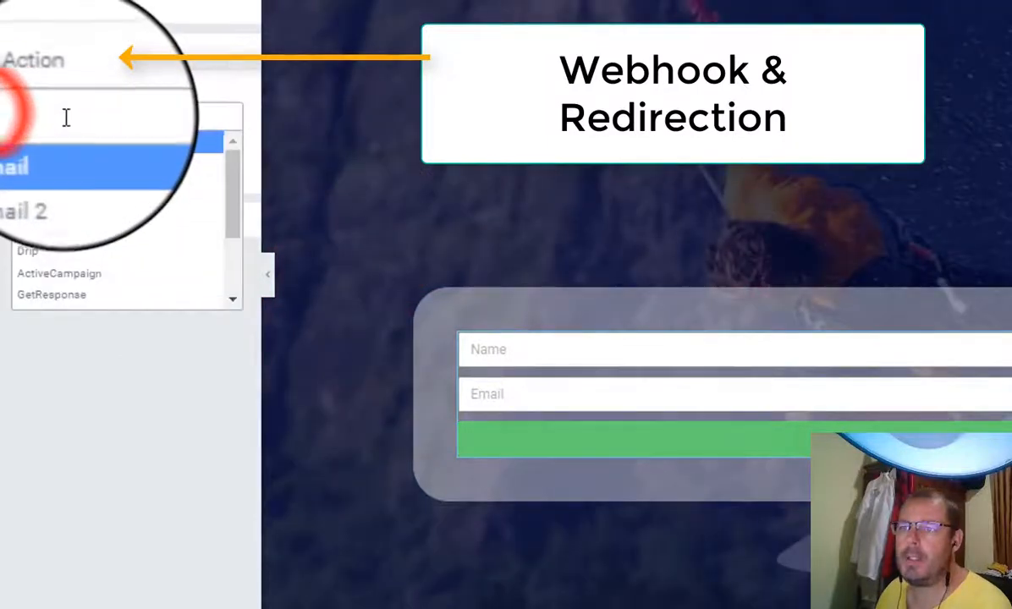
left_click(61, 213)
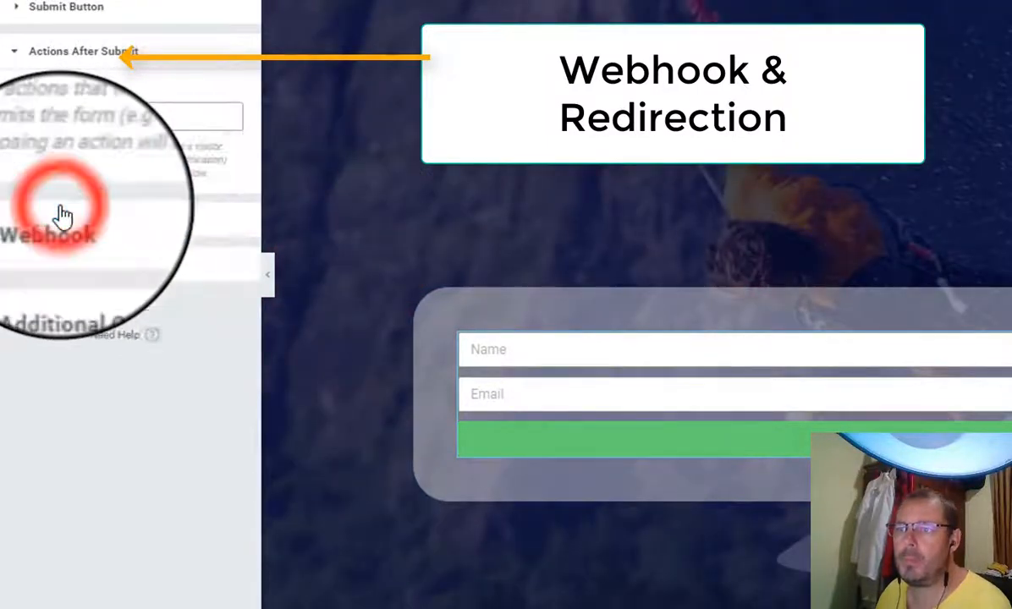
left_click(108, 115)
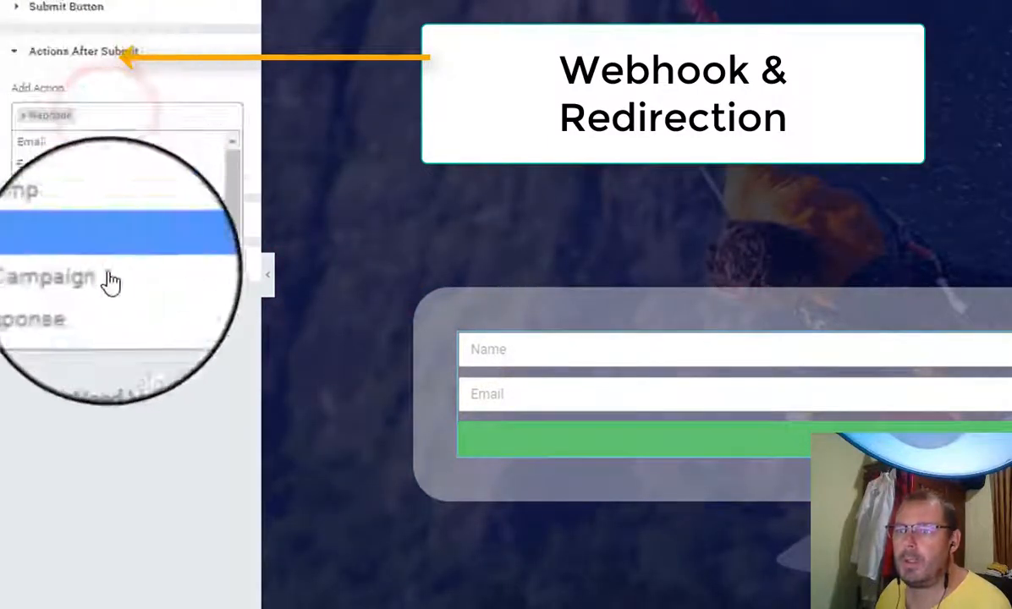
scroll(61, 203, "up", 3)
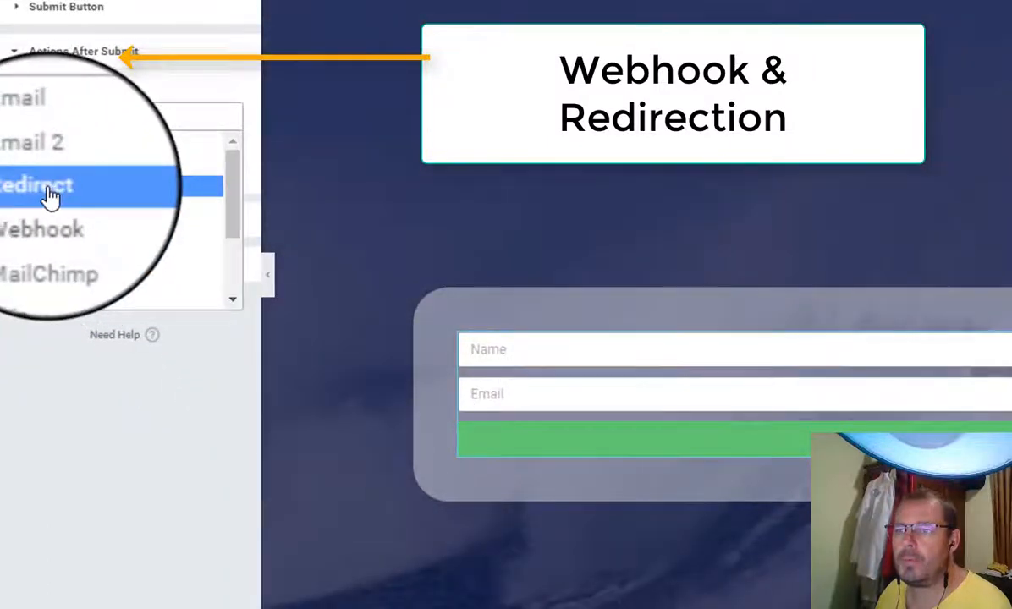
left_click(50, 193)
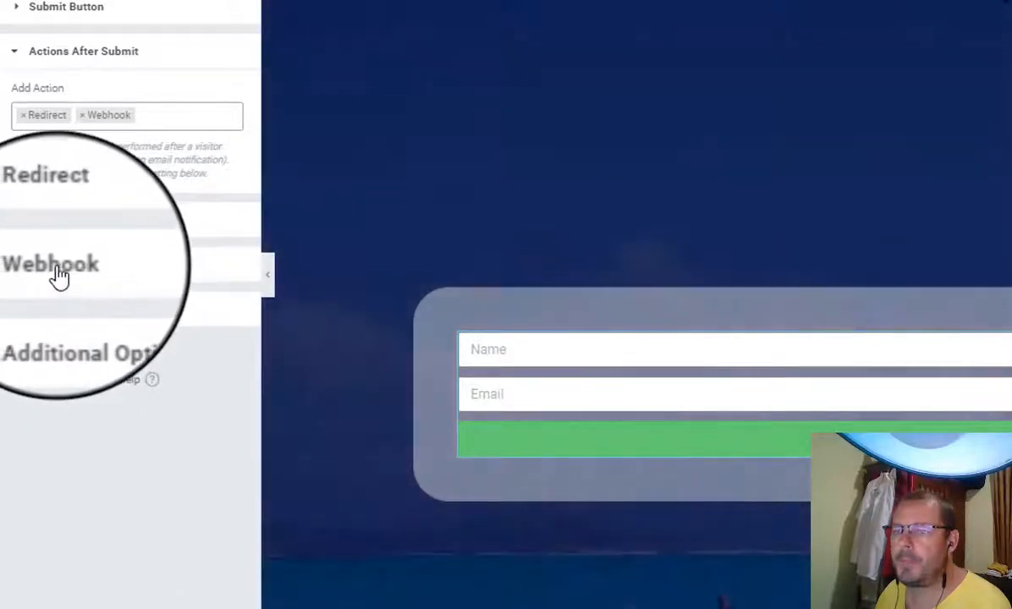
Open the form's Webhook settings, and in Zapier choose Webhooks by Zapier as both apps to connect
left_click(57, 277)
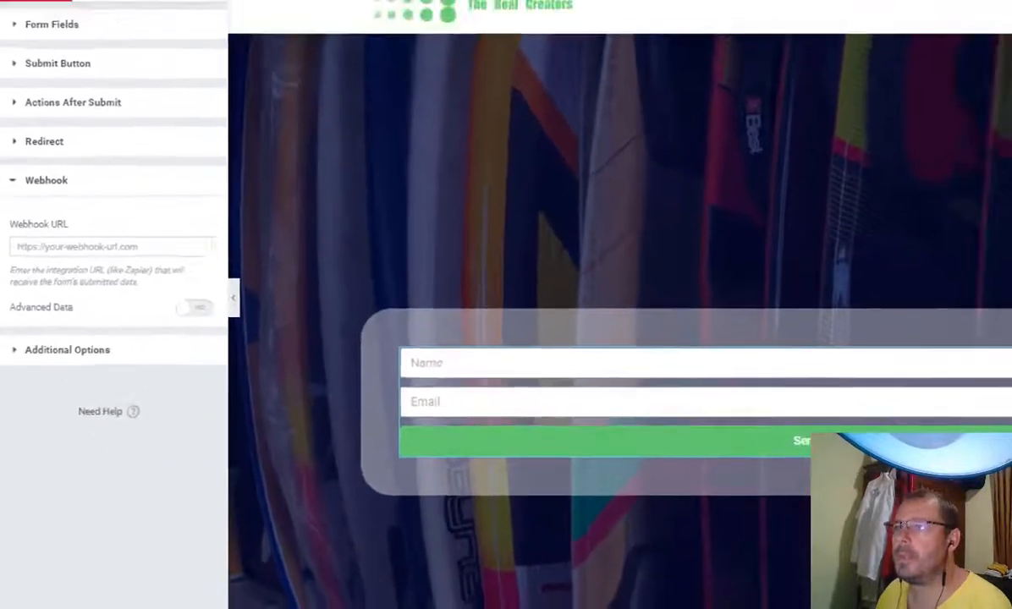
left_click(472, 6)
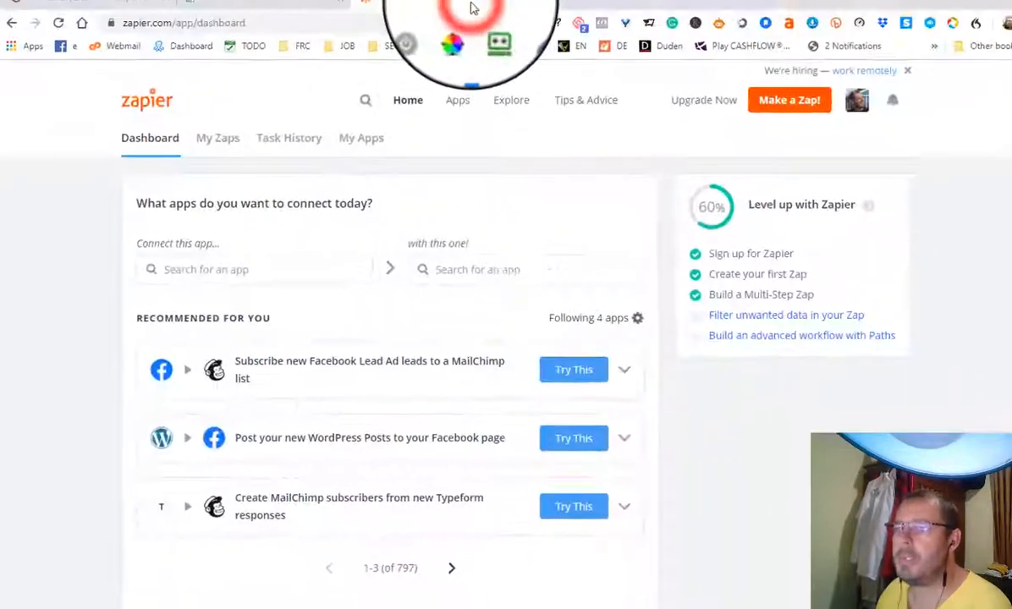
left_click(186, 270)
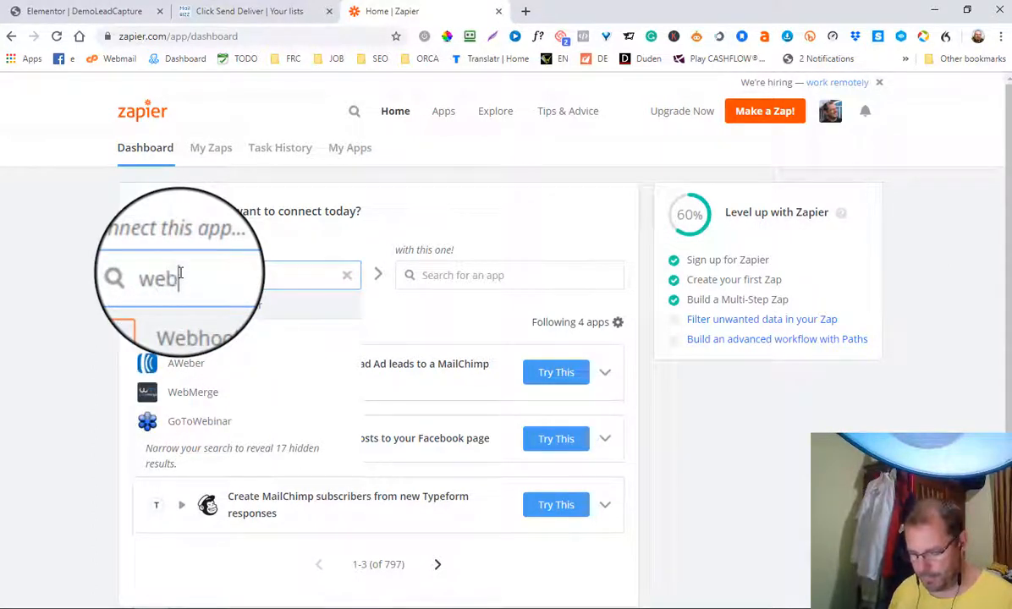
left_click(207, 332)
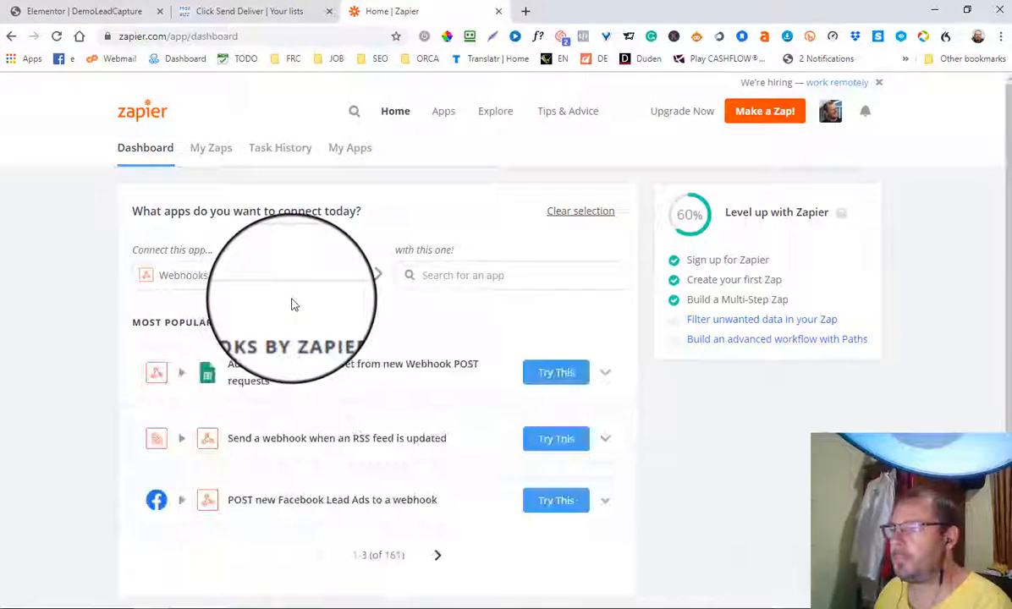
left_click(464, 276)
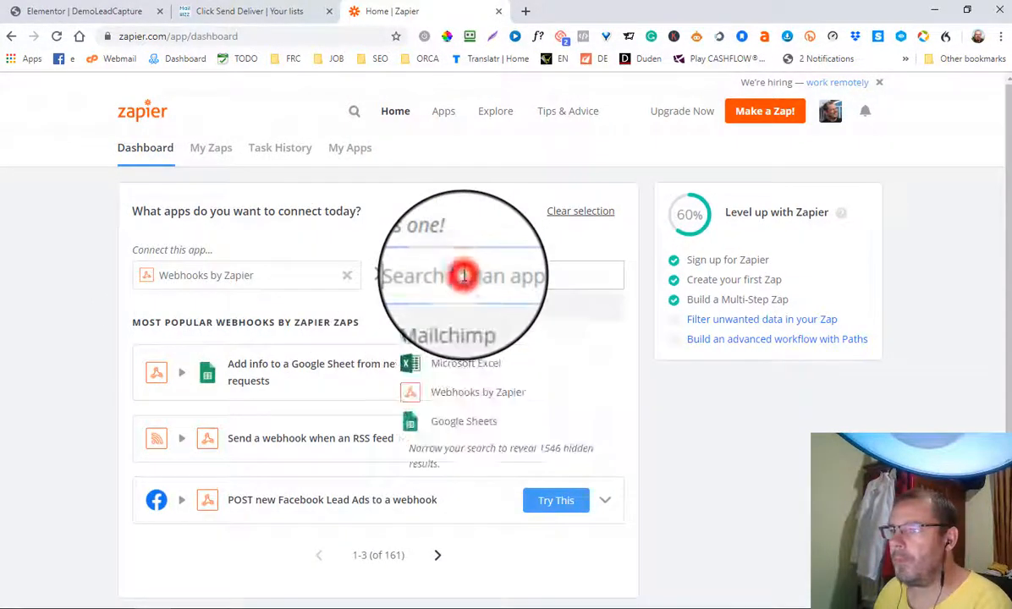
left_click(466, 395)
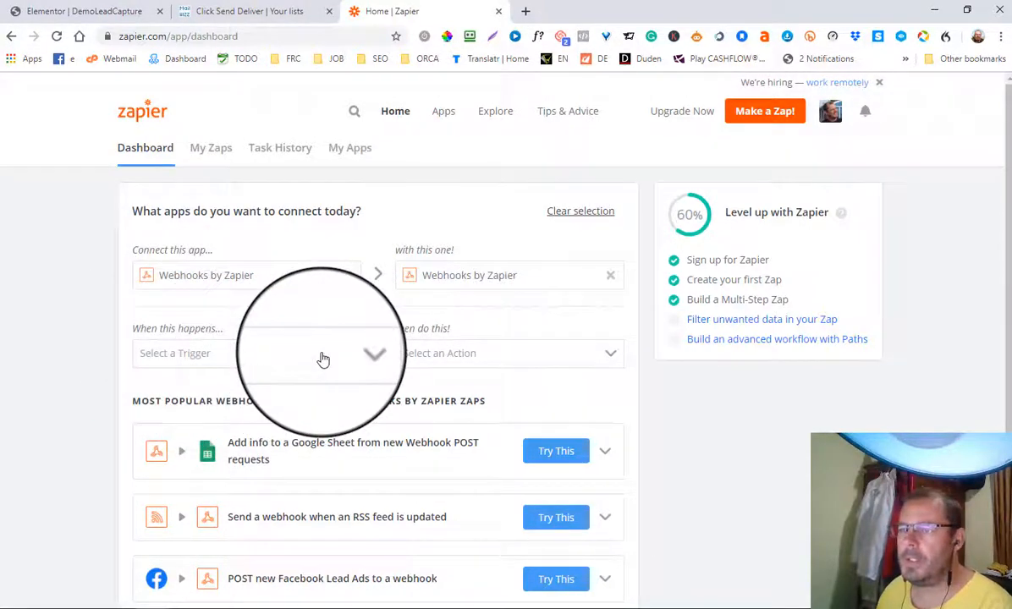
Create a Zap with Catch Hook as the trigger and POST as the action
left_click(223, 362)
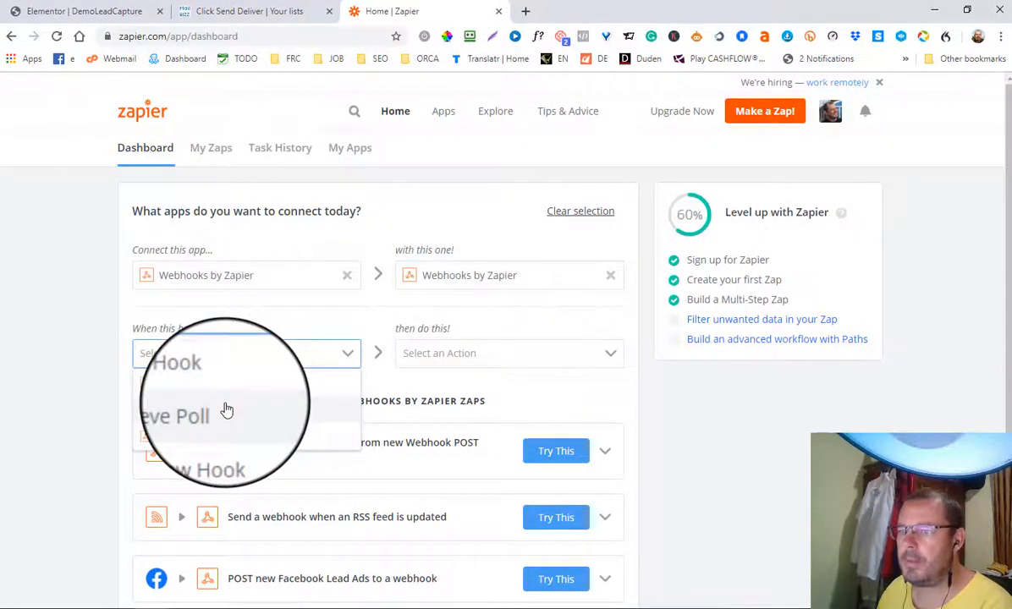
left_click(191, 387)
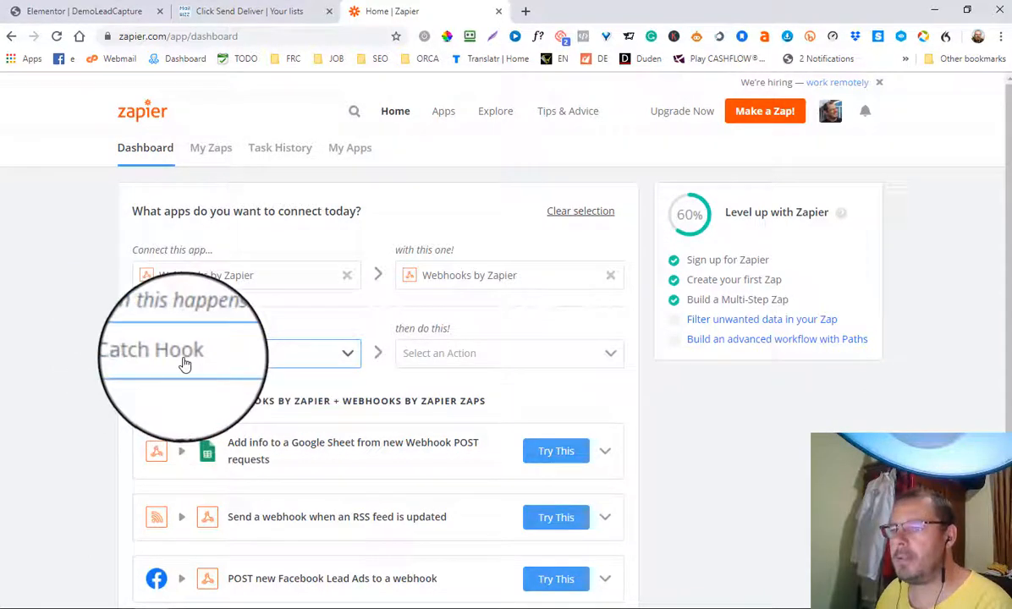
left_click(494, 355)
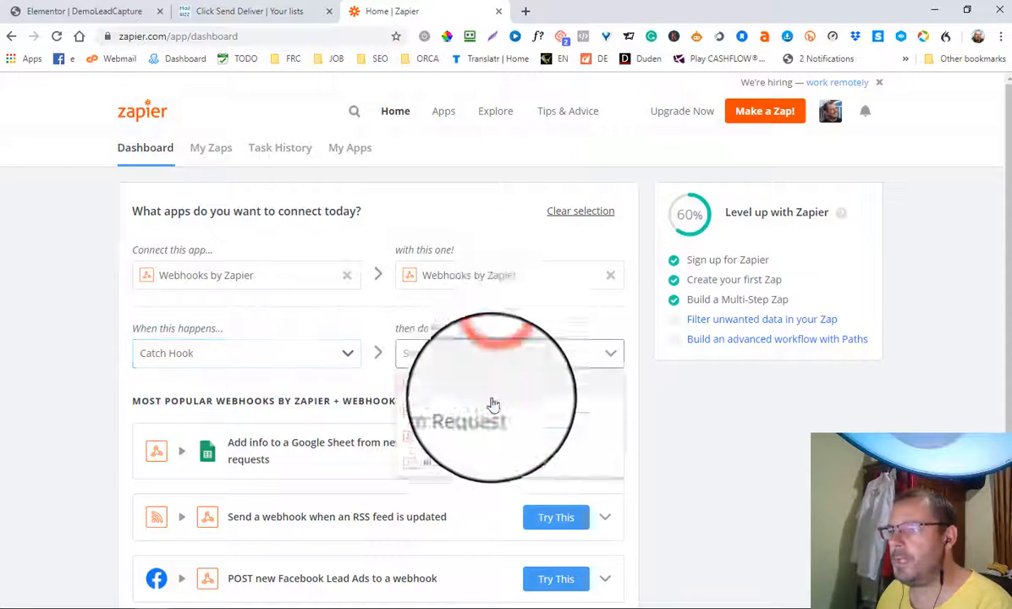
left_click(472, 442)
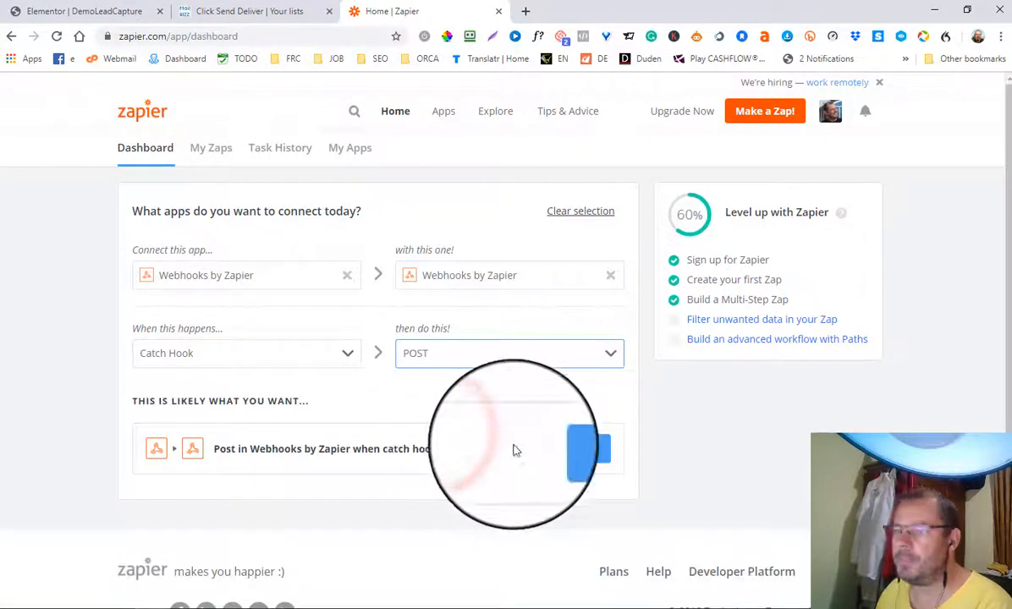
left_click(590, 456)
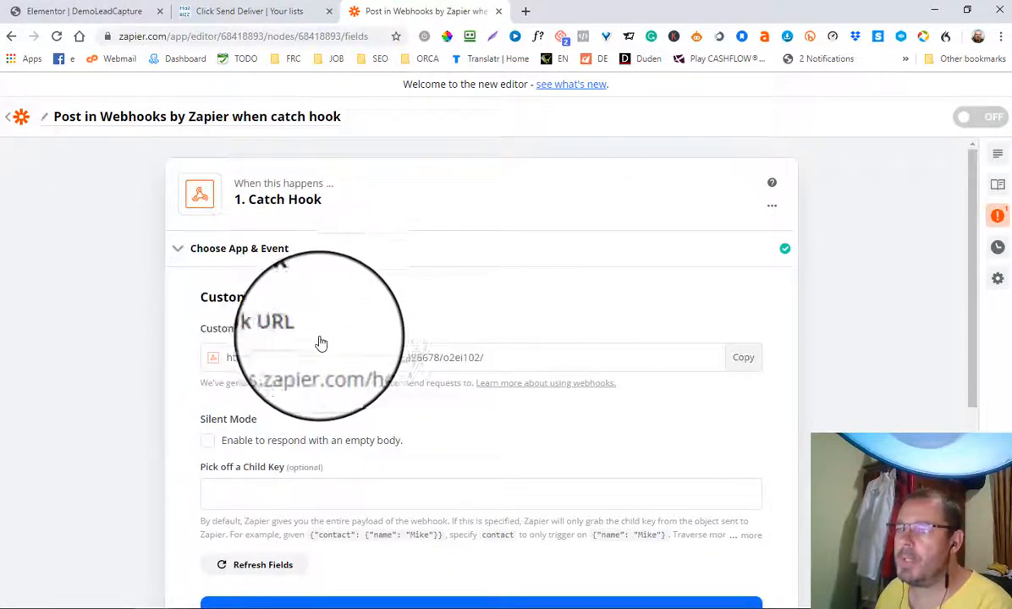
Copy Zapier's custom webhook URL into the Elementor form's Webhook URL and enable Advanced Data
left_click(753, 361)
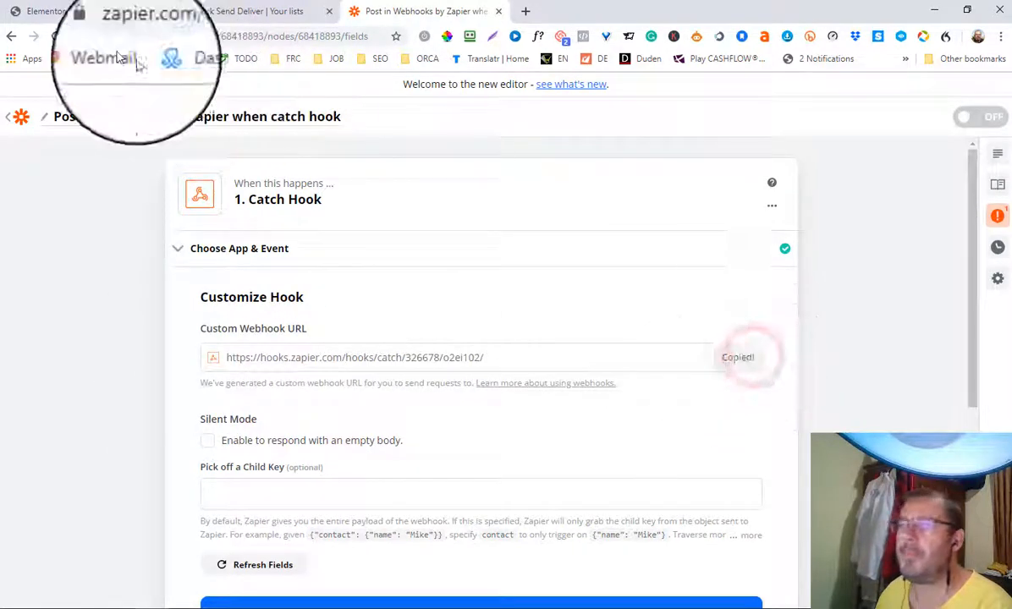
left_click(80, 11)
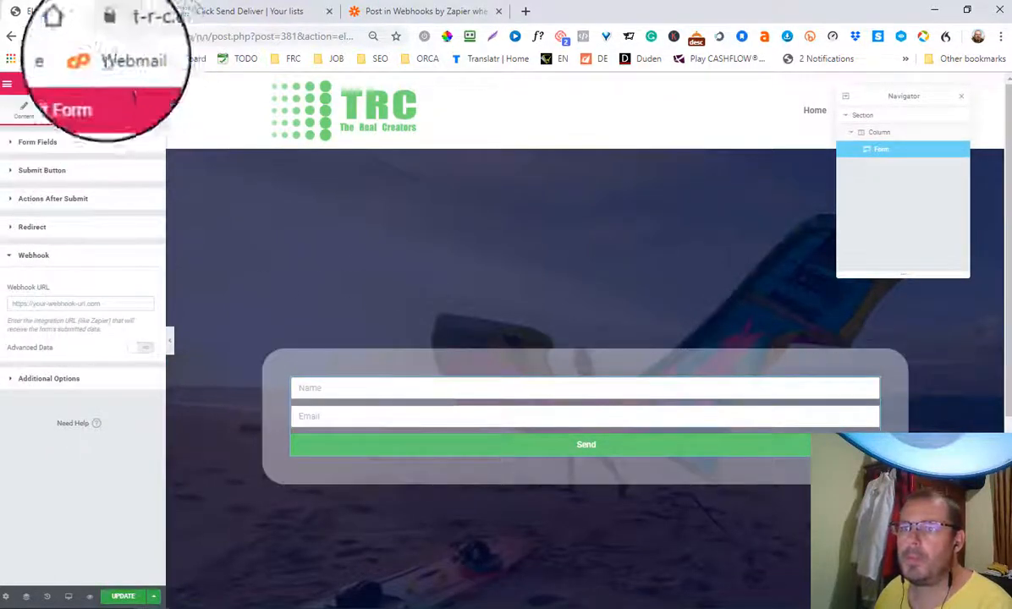
left_click(529, 411)
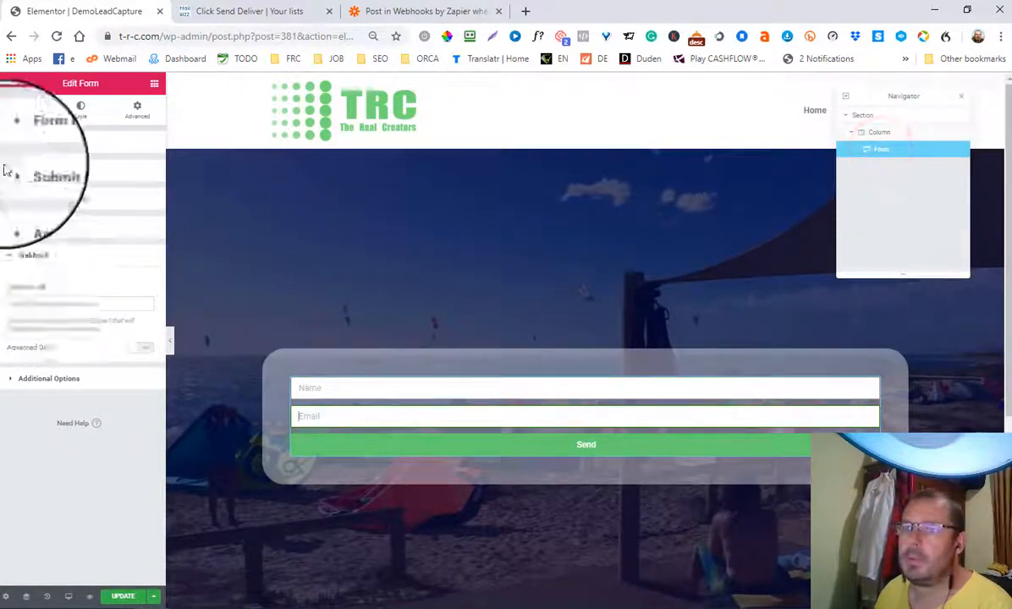
left_click(29, 302)
right_click(30, 302)
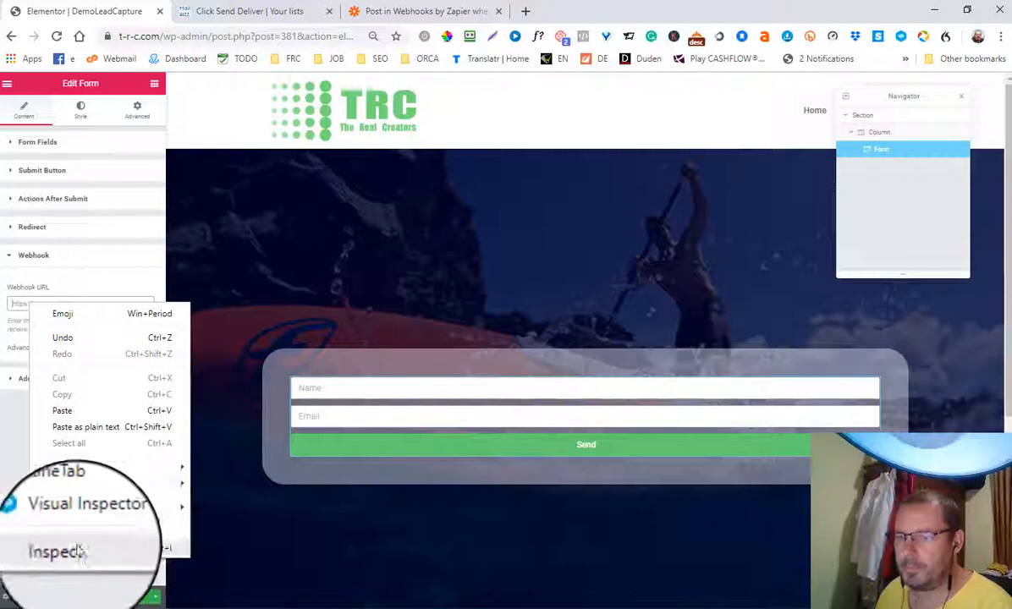
left_click(62, 410)
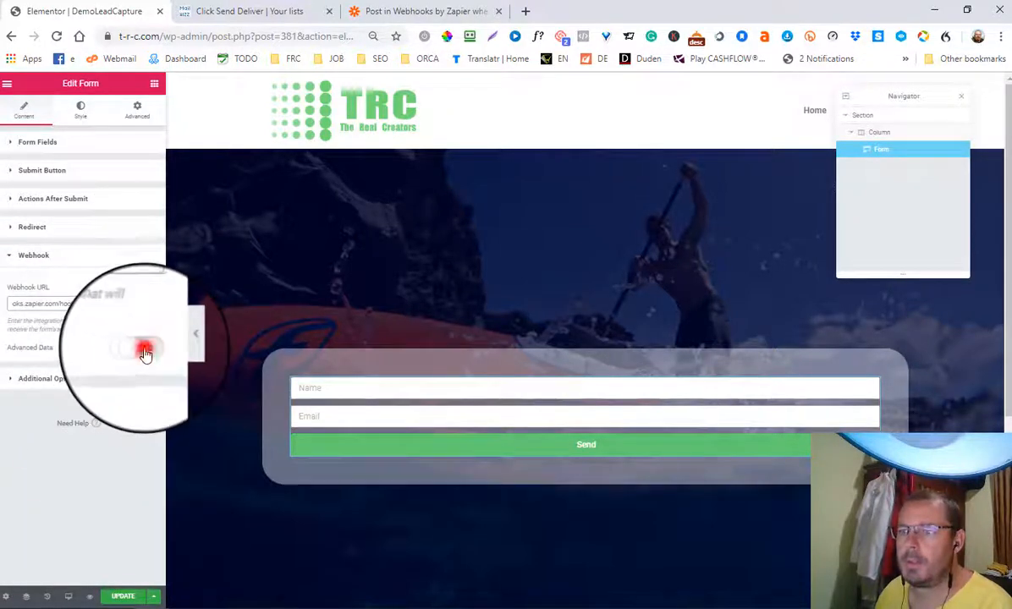
left_click(145, 352)
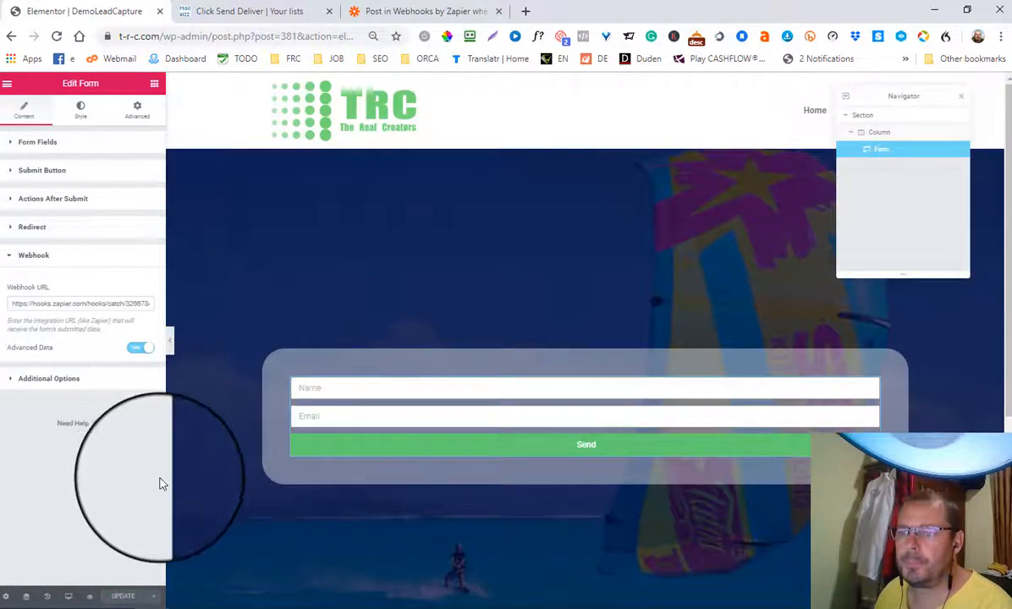
Look over the form's Redirect settings, including the Redirect To link field
left_click(33, 228)
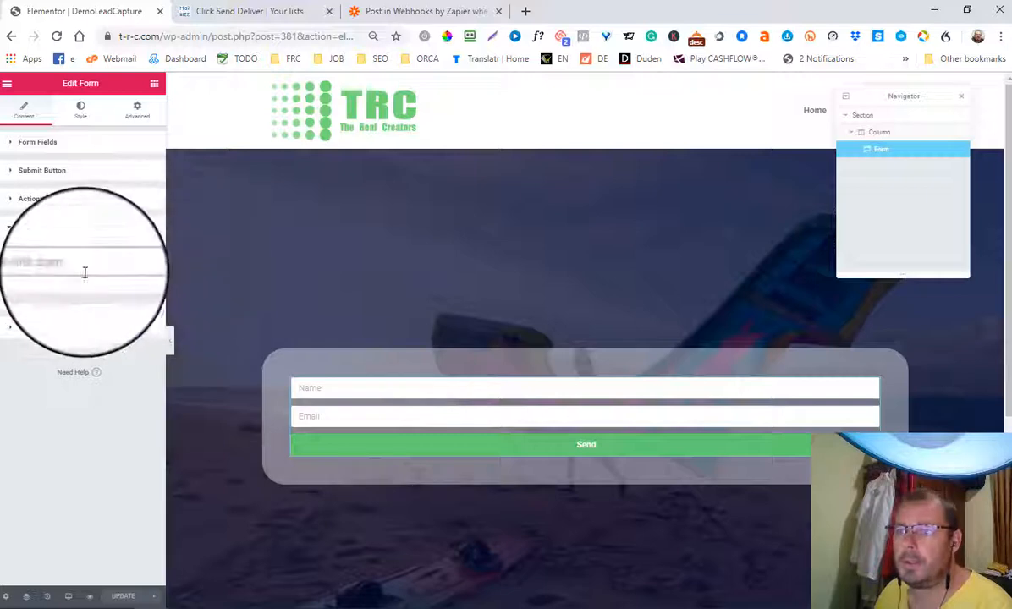
left_click(74, 268)
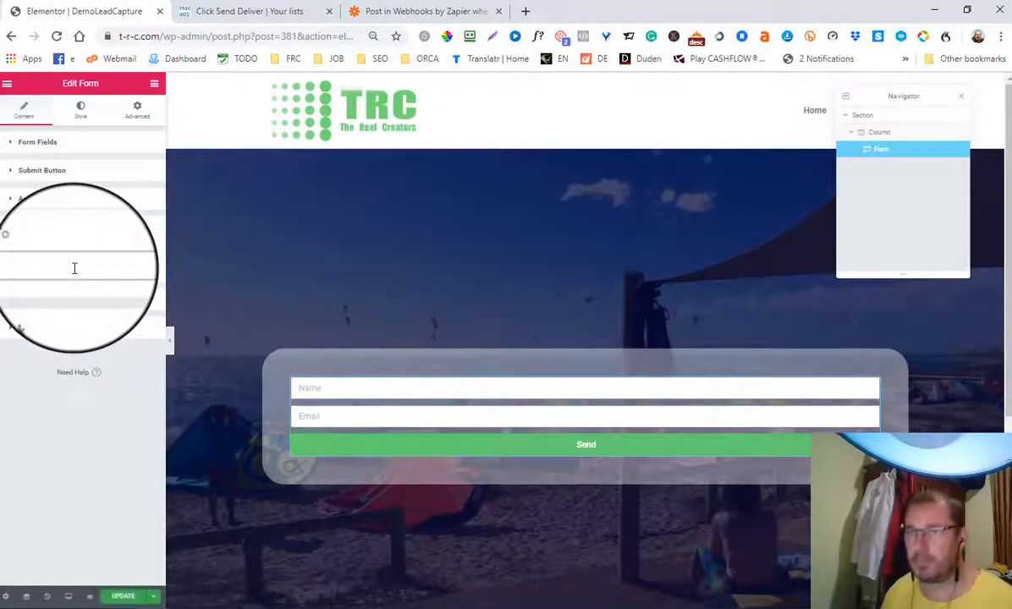
left_click(149, 252)
left_click(27, 265)
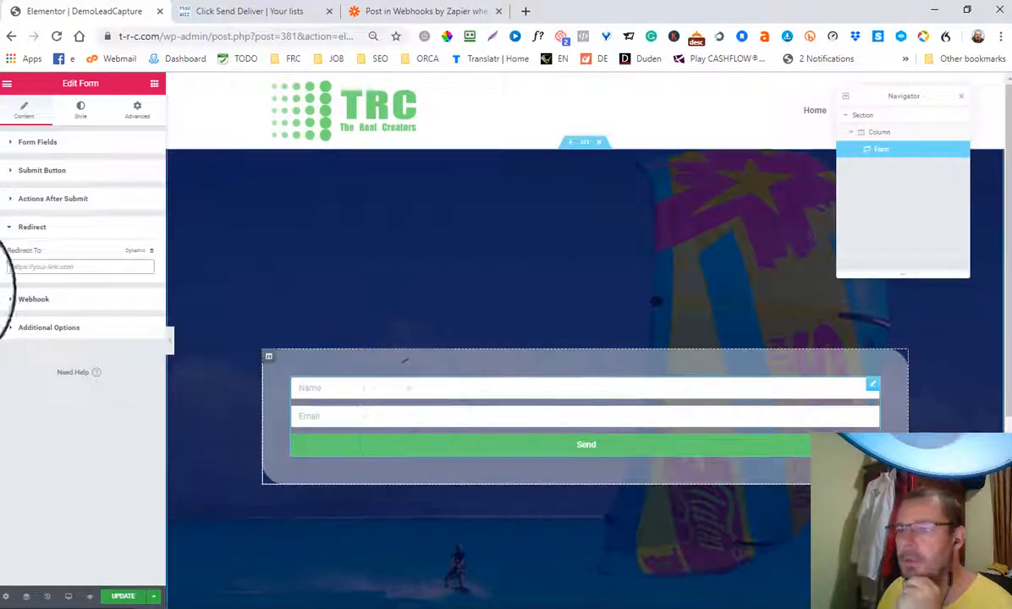
Review the form's webhook settings, update the page, and view it live on the site
left_click(35, 305)
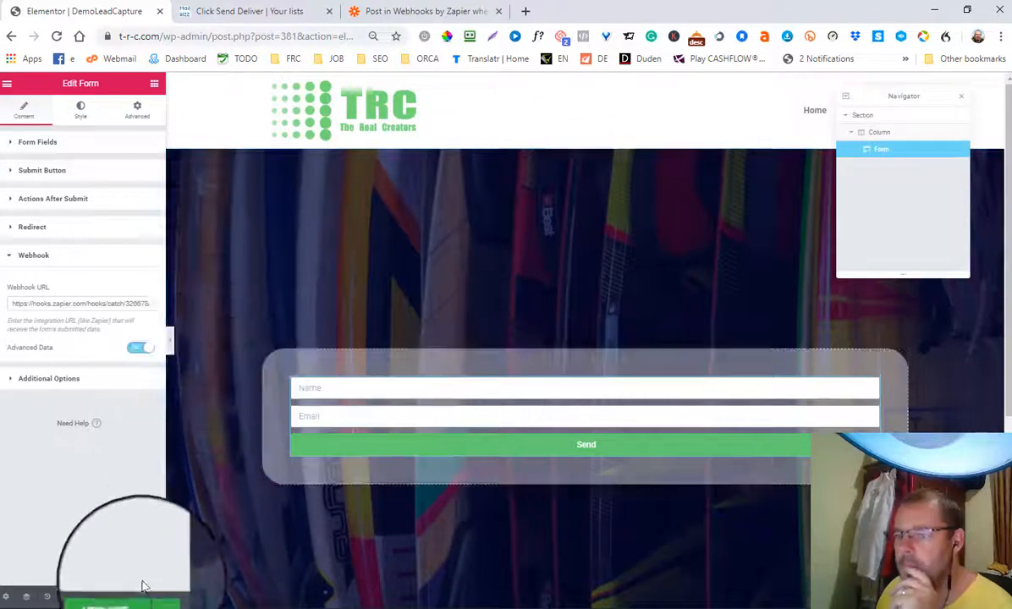
left_click(123, 598)
left_click(7, 83)
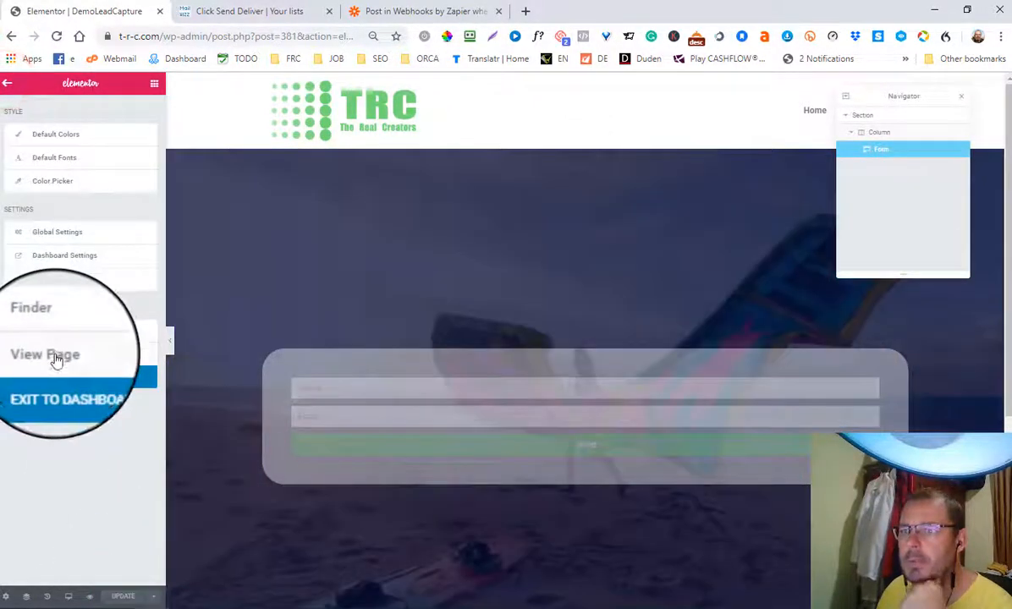
left_click(56, 360)
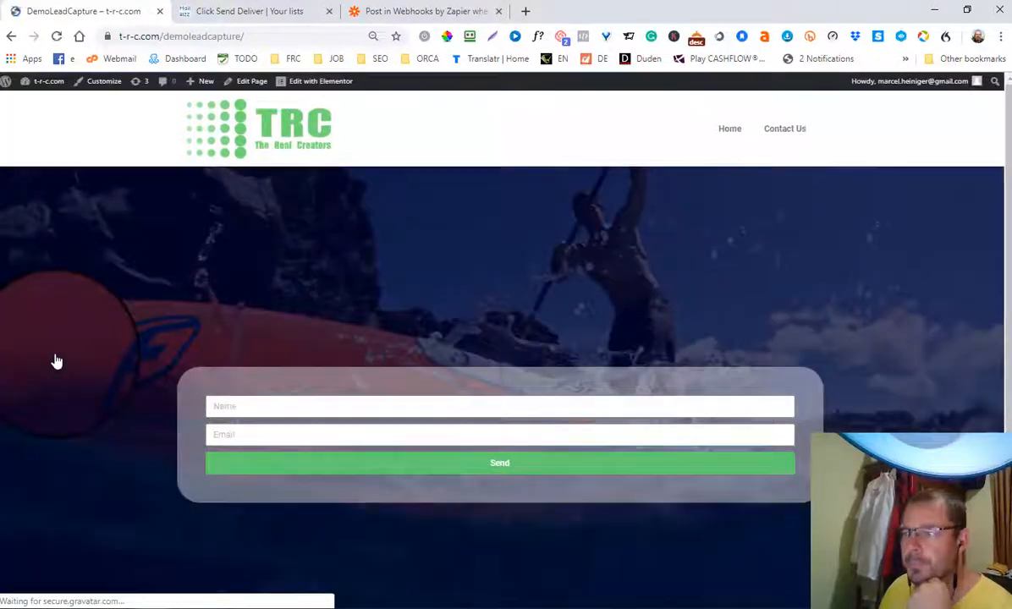
Return to the Zap in Zapier, refresh the Catch Hook fields, and start testing the trigger for incoming data
left_click(419, 11)
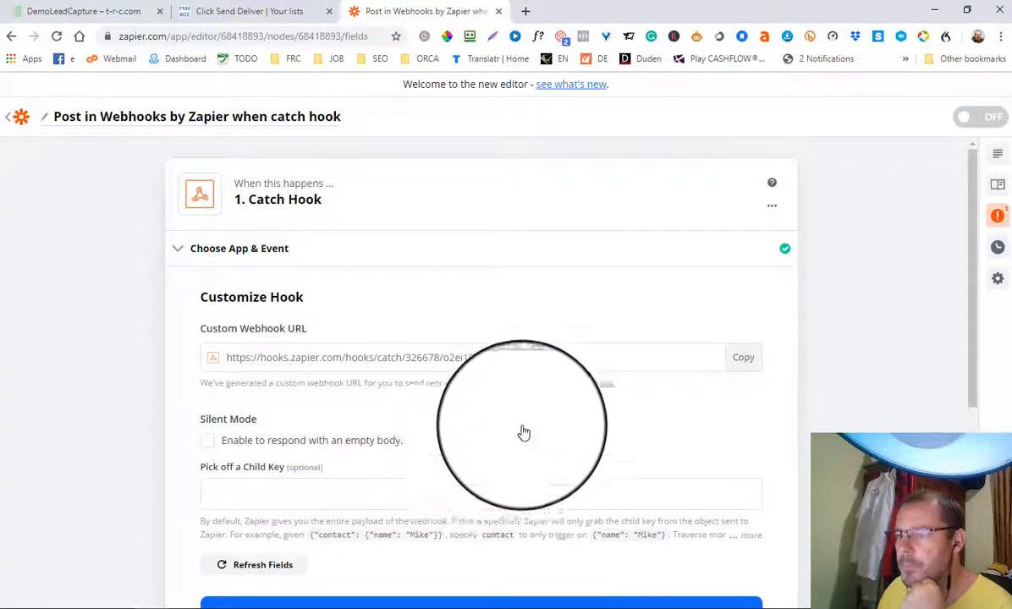
scroll(524, 432, "down", 2)
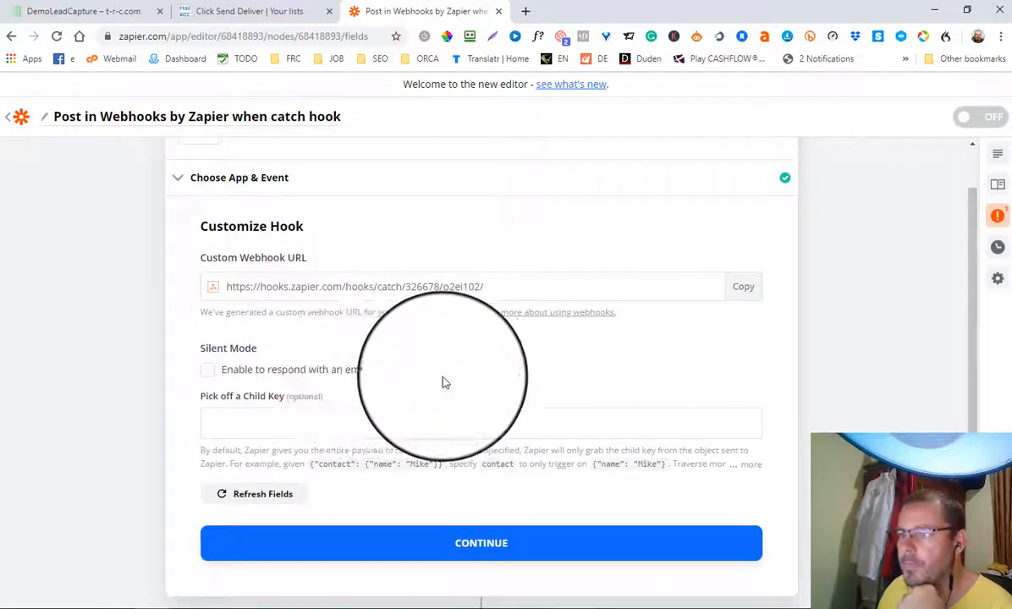
scroll(442, 383, "down", 1)
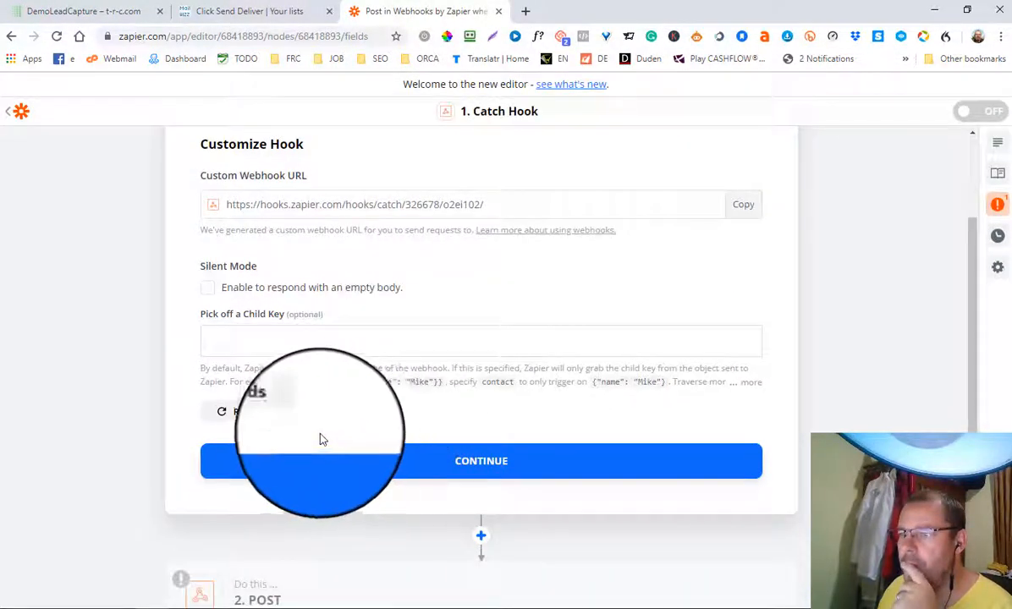
left_click(265, 415)
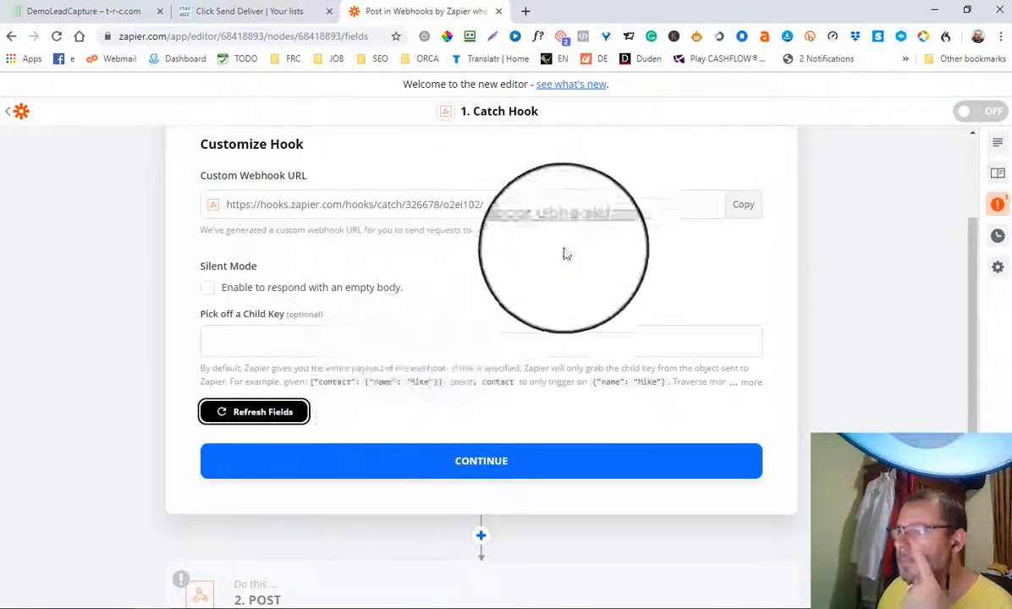
left_click(482, 465)
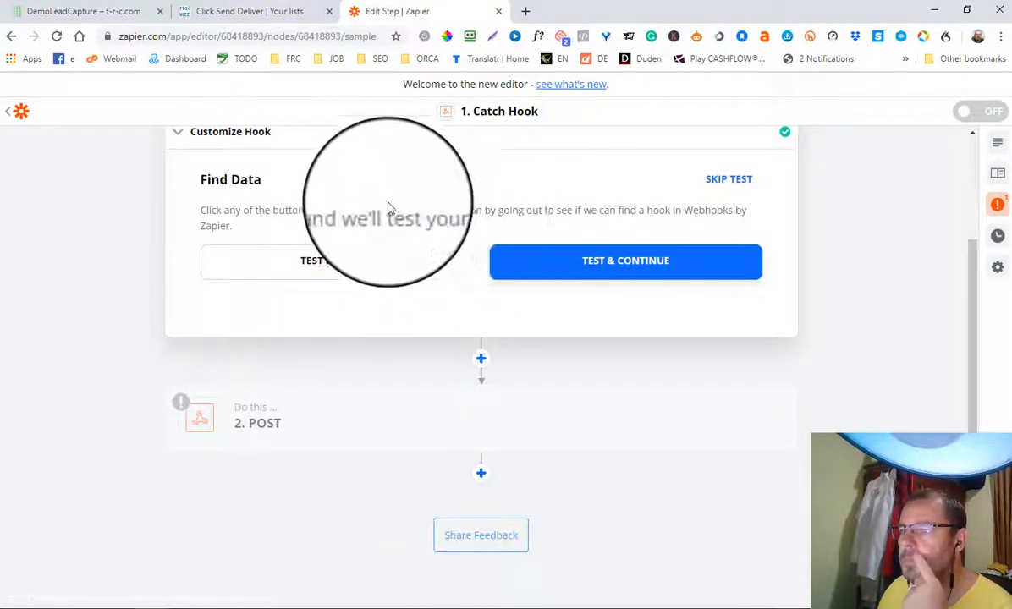
left_click(309, 269)
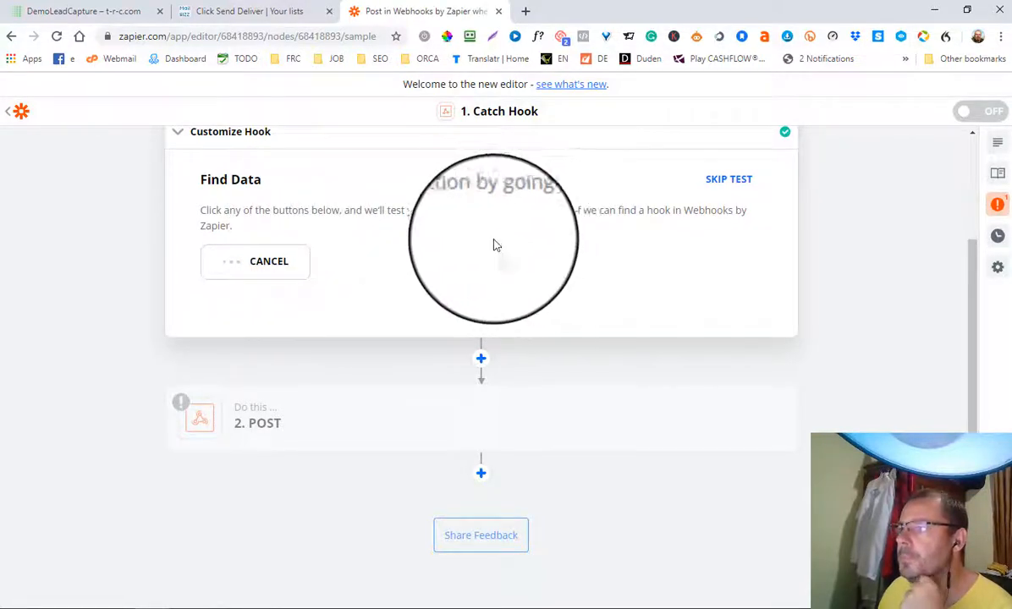
scroll(486, 241, "up", 1)
Submit a test entry with a name and an e-mail address through the live lead capture form
left_click(111, 13)
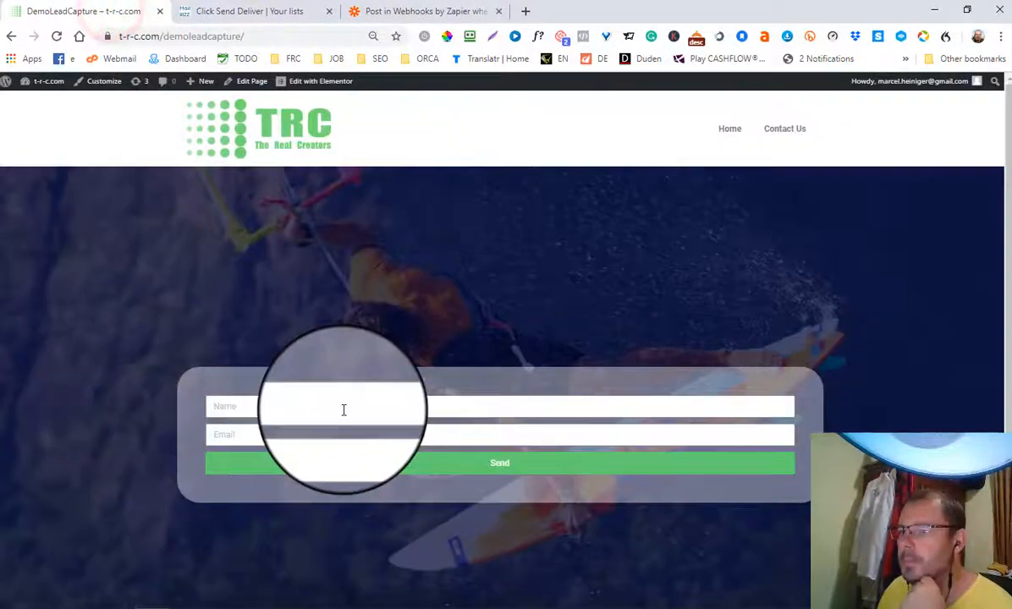
left_click(265, 395)
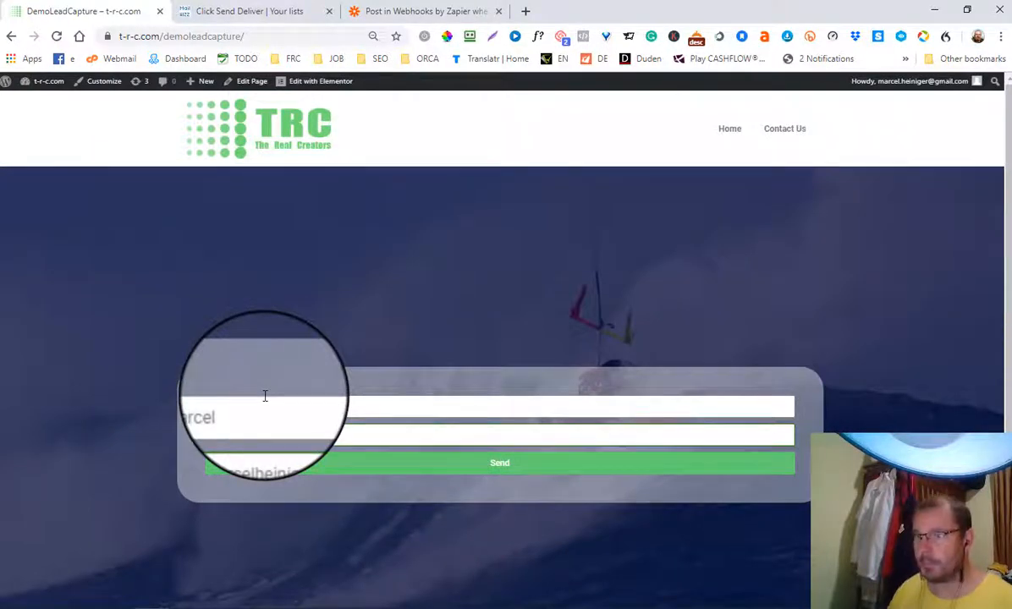
left_click(505, 469)
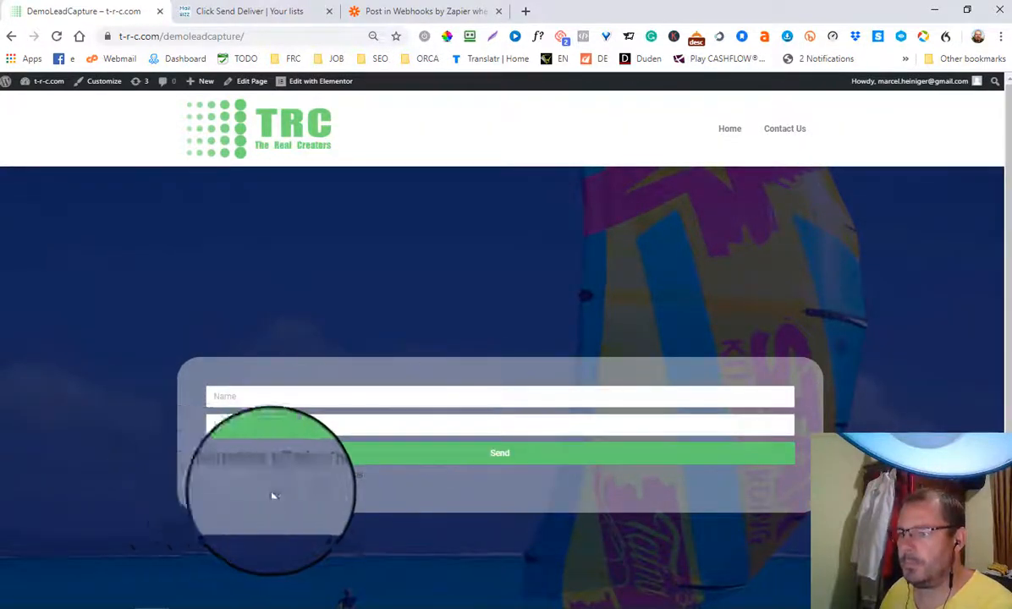
Review the form fields in the Hook A sample in Zapier and finish editing the Catch Hook trigger
left_click(457, 11)
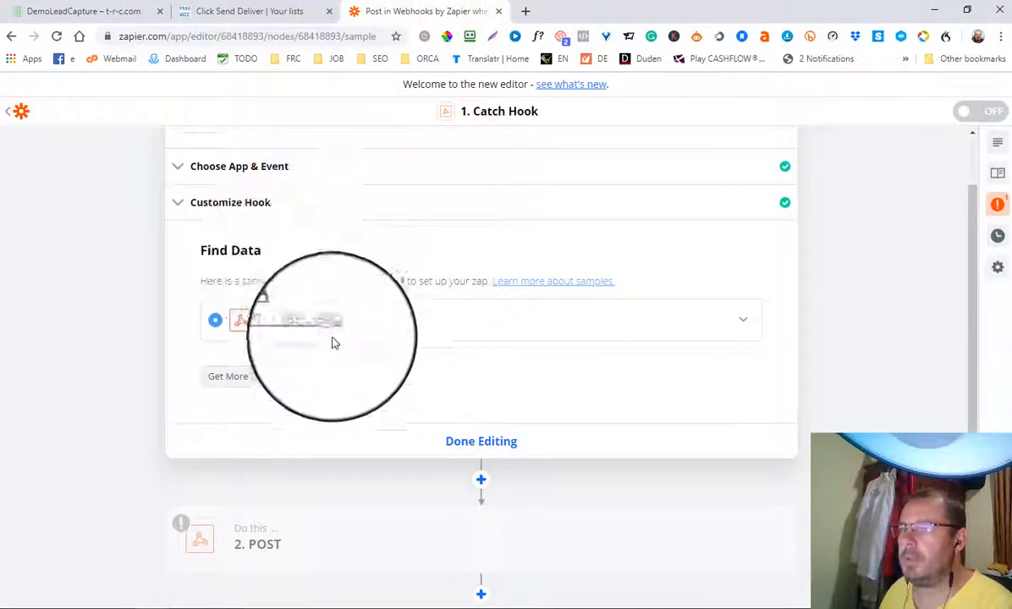
left_click(745, 317)
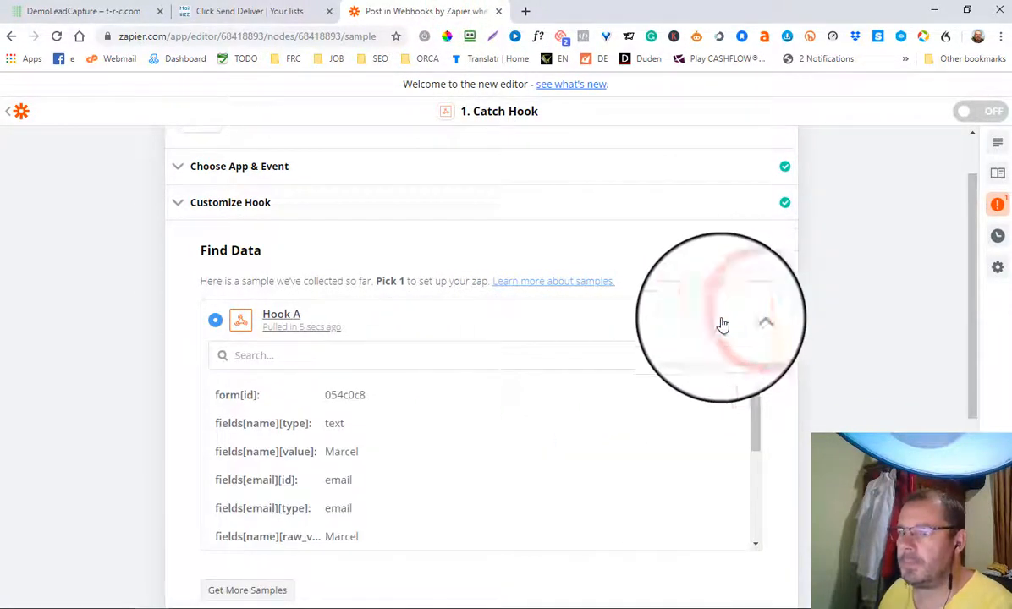
scroll(408, 384, "down", 5)
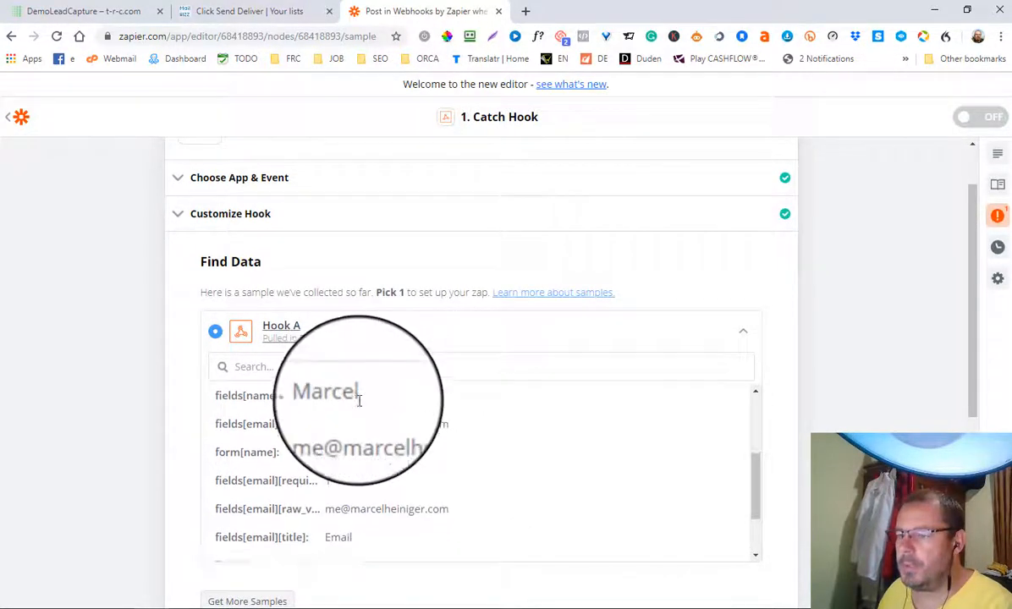
scroll(386, 497, "down", 3)
scroll(388, 355, "down", 2)
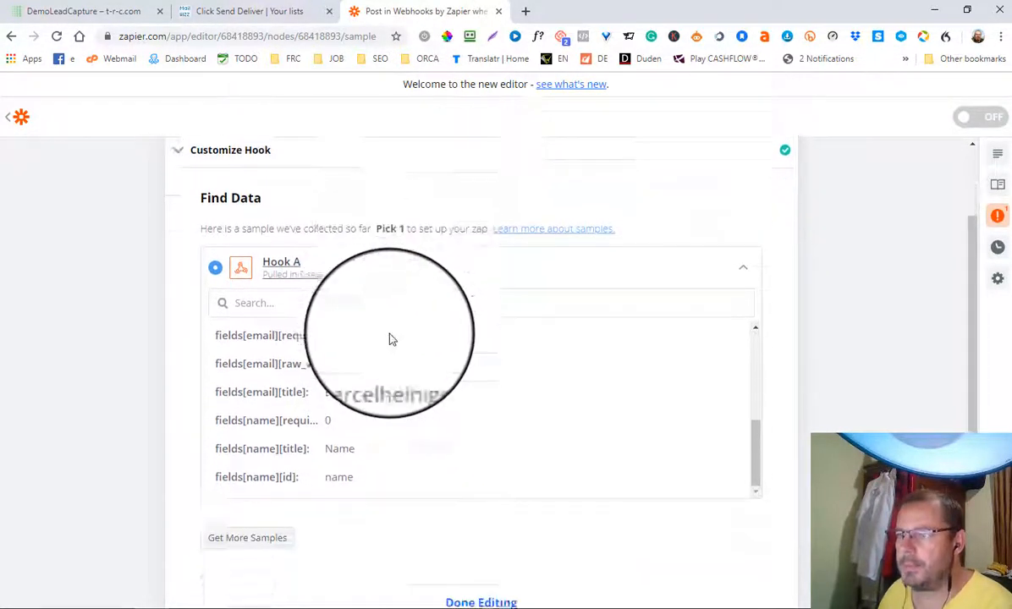
scroll(299, 371, "down", 1)
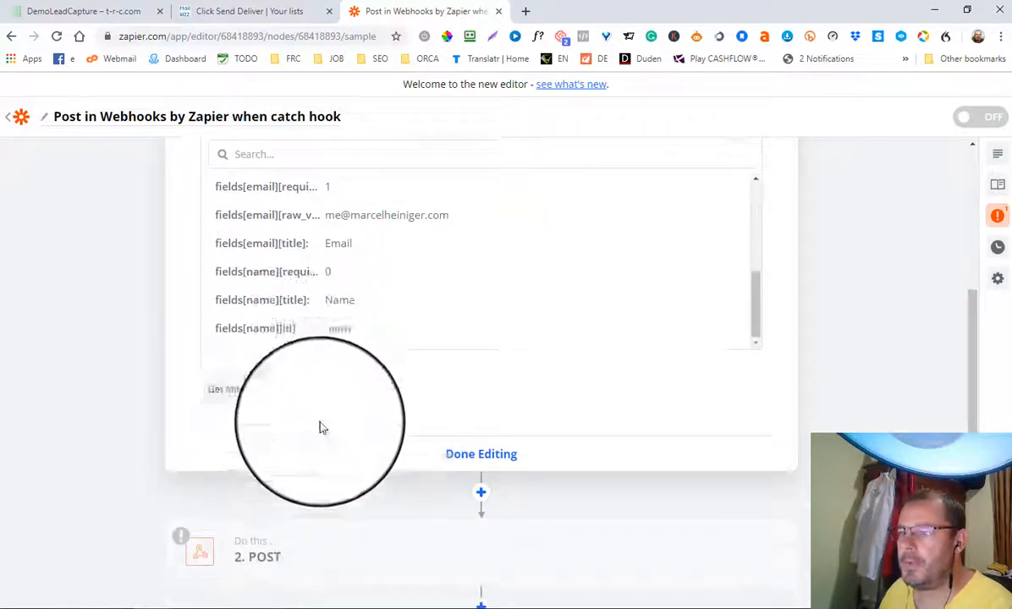
left_click(497, 463)
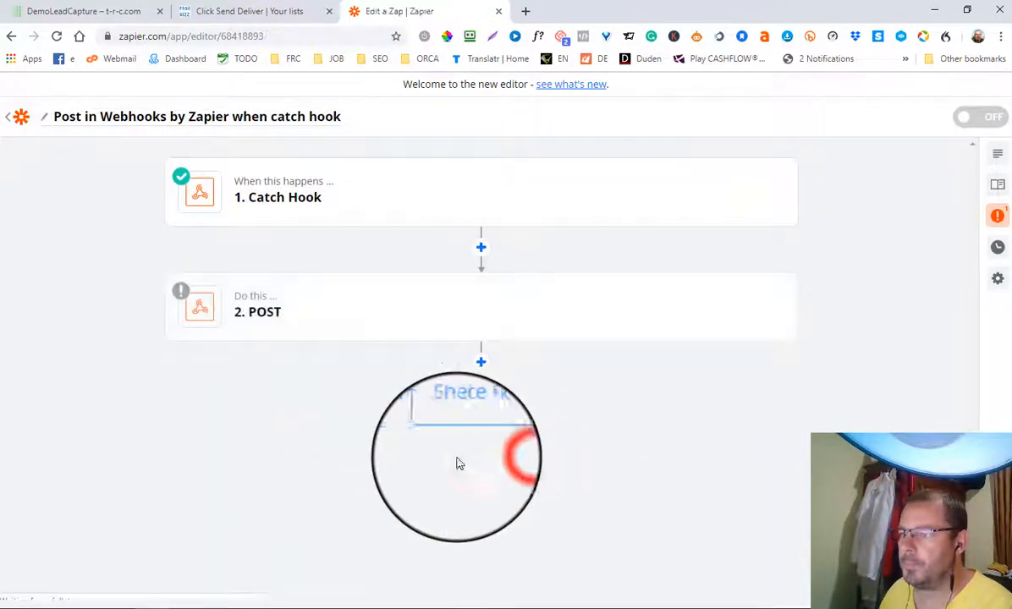
Open the POST action, keep Webhooks by Zapier with the POST event, and continue to Customize Post
mouse_move(242, 331)
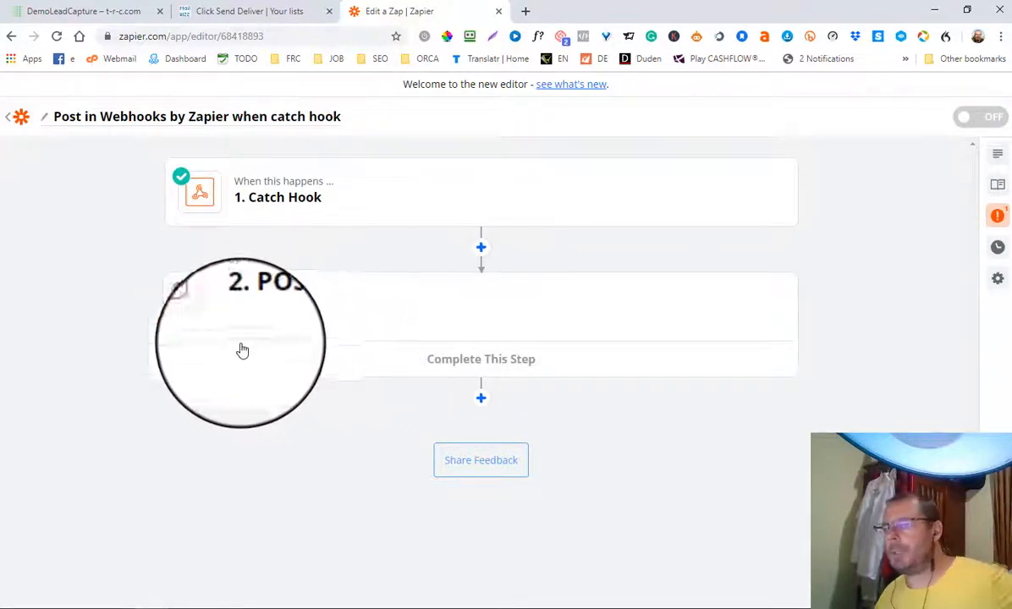
left_click(248, 306)
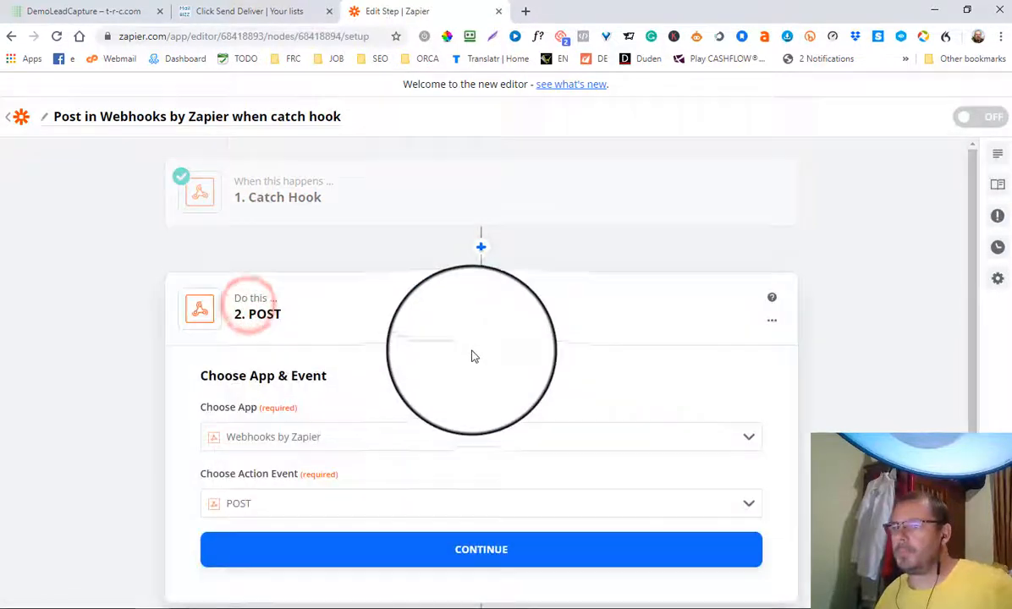
scroll(498, 421, "down", 1)
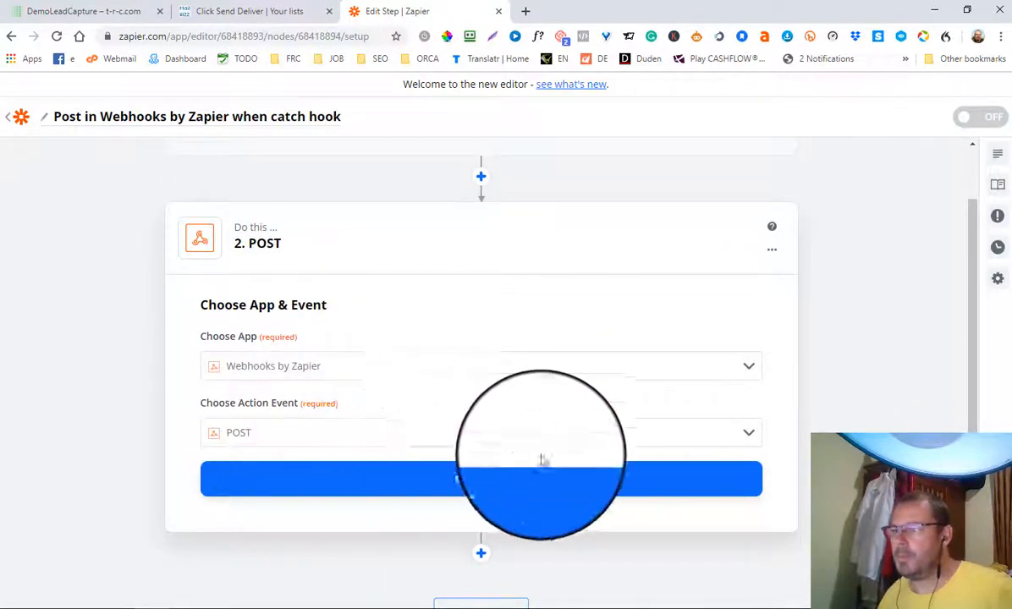
left_click(483, 479)
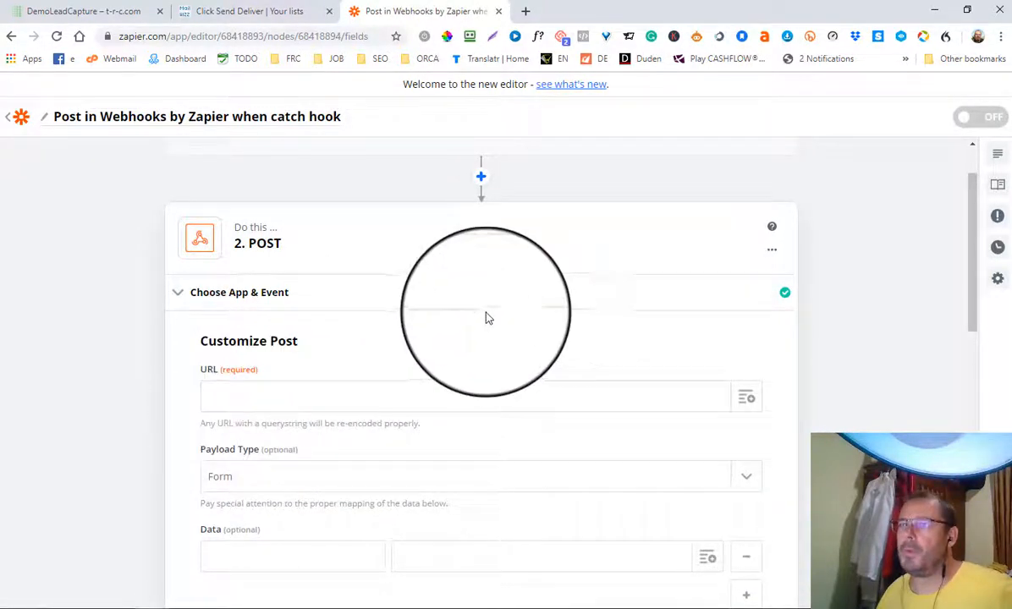
Switch to Click Send Deliver and open the subscribe form code of the t-r-c.com - Email Marketing Success list
left_click(242, 15)
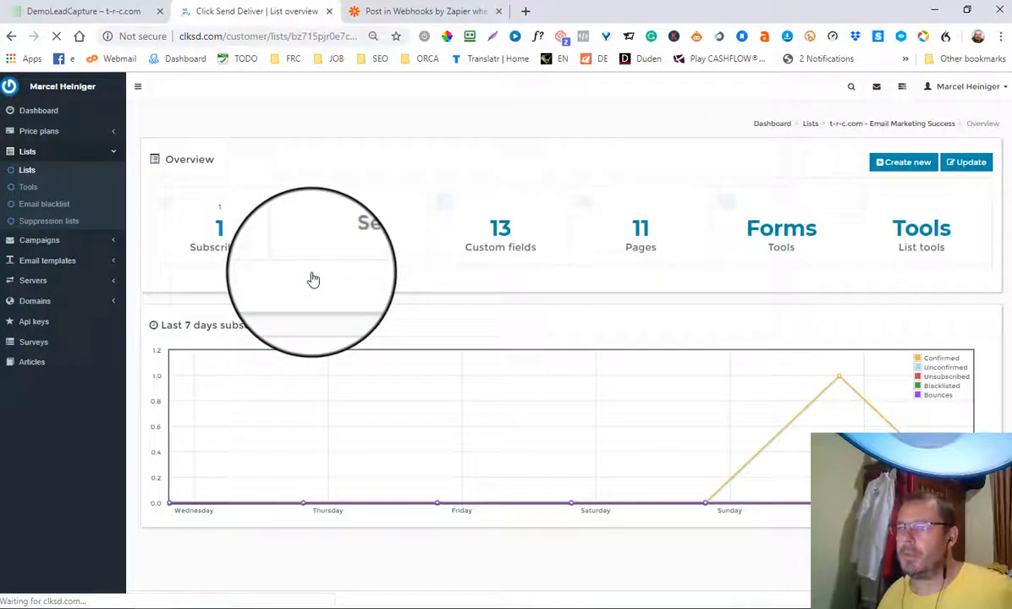
left_click(796, 240)
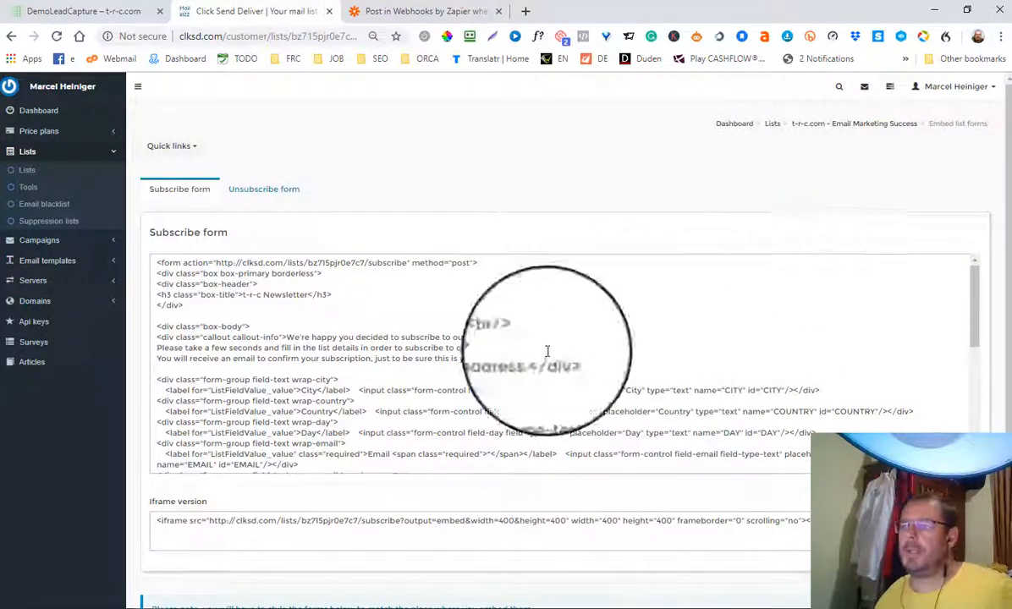
scroll(310, 317, "down", 10)
scroll(322, 345, "up", 10)
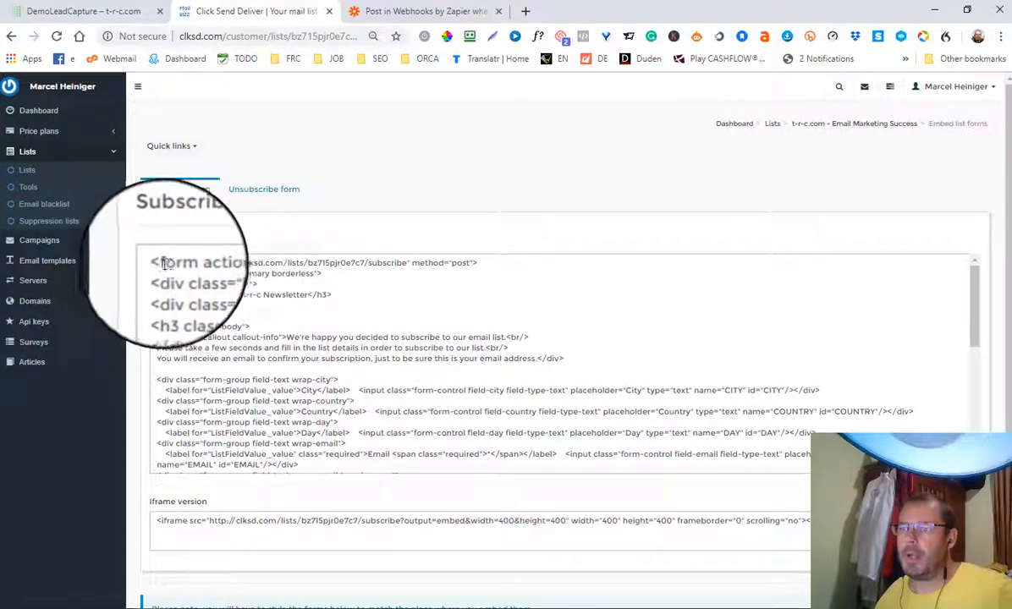
left_click_drag(160, 263, 494, 264)
left_click_drag(407, 263, 220, 263)
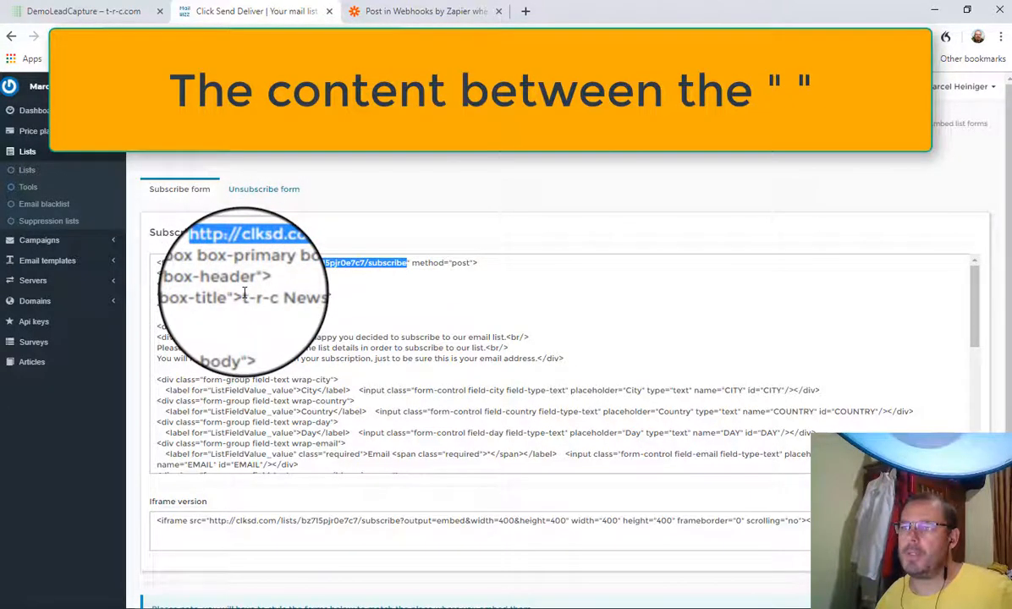
right_click(258, 264)
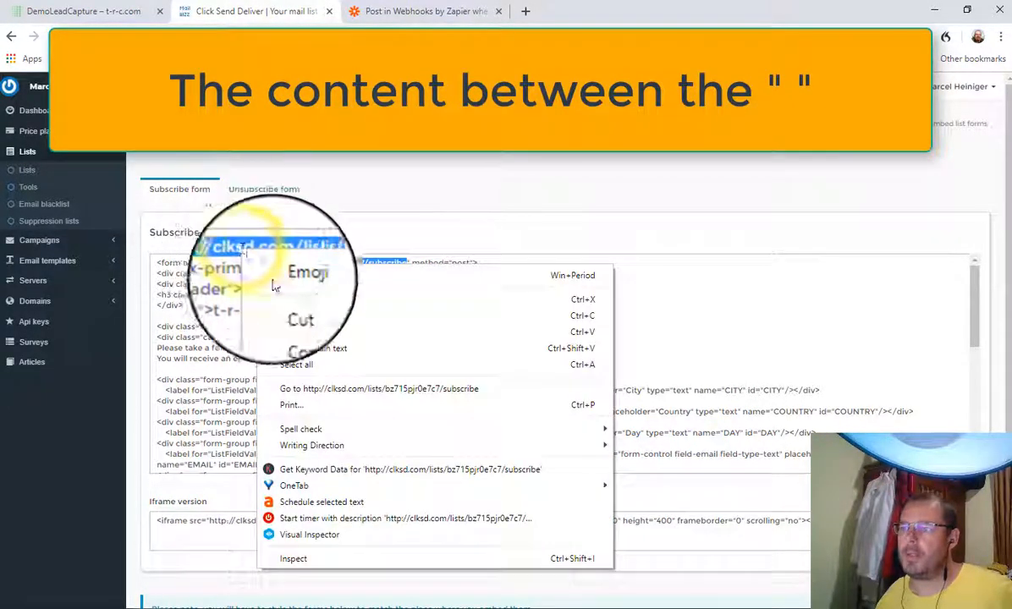
left_click(300, 318)
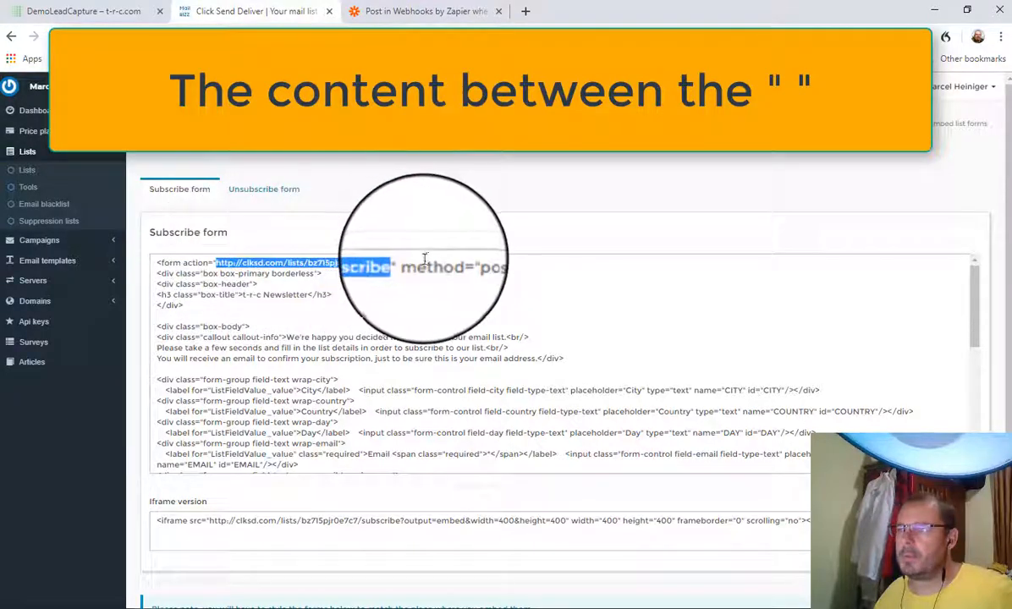
left_click(419, 11)
right_click(272, 401)
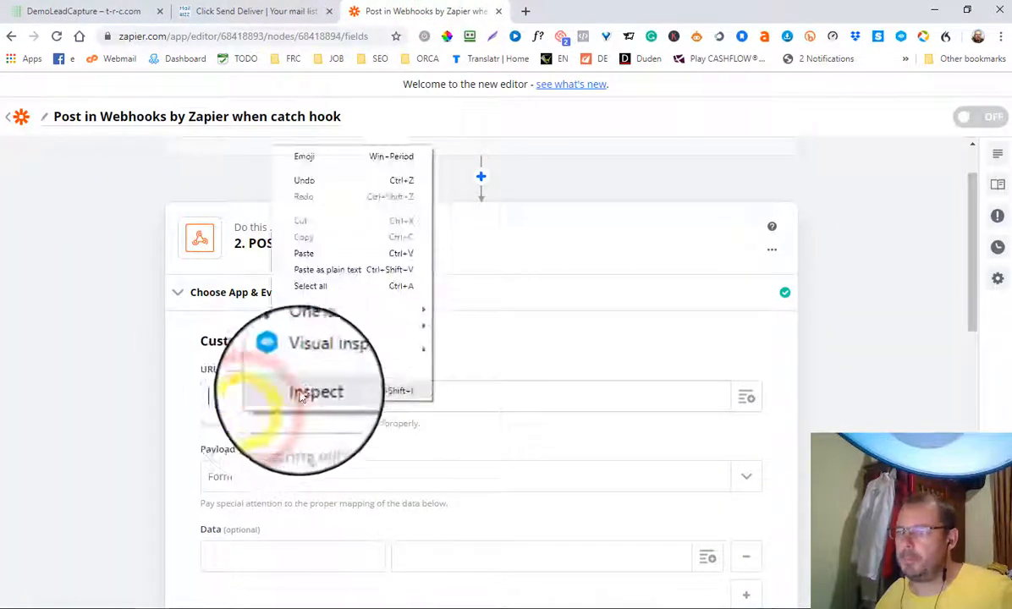
left_click(321, 263)
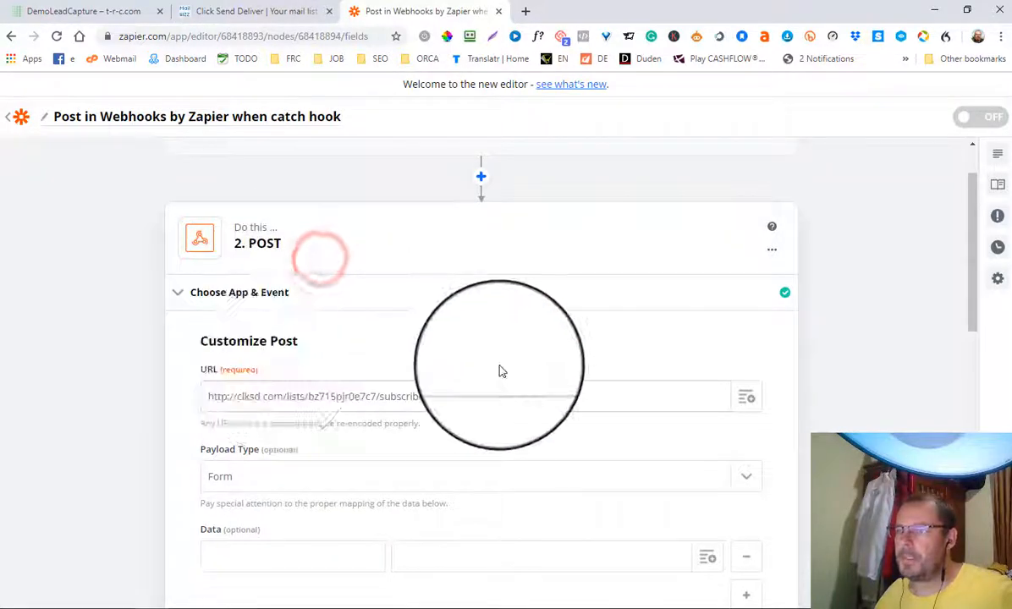
Switch to Click Send Deliver and copy the email field's id EMAIL from the subscribe form code
scroll(500, 371, "down", 1)
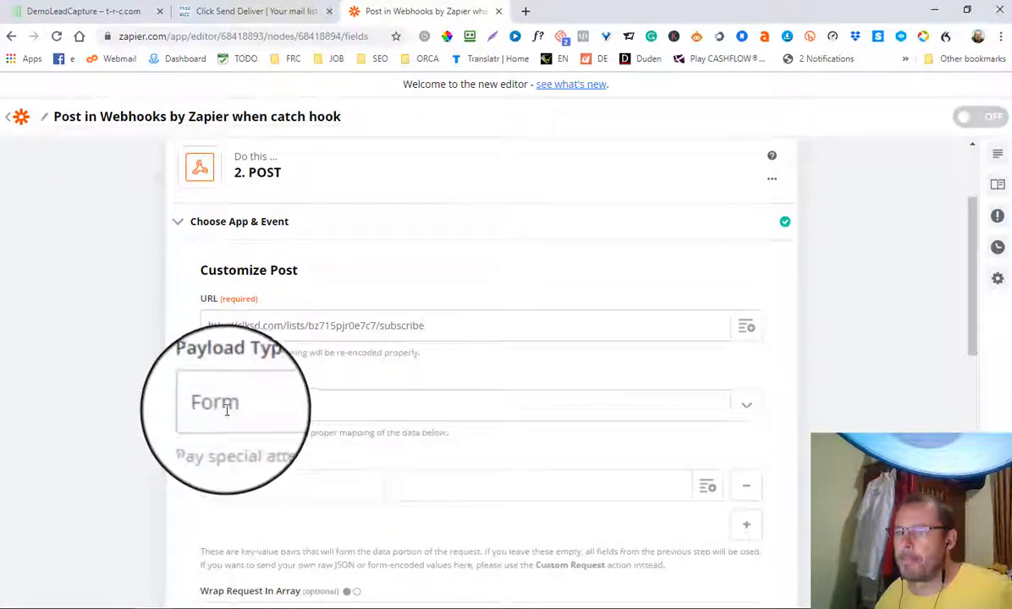
scroll(211, 389, "down", 1)
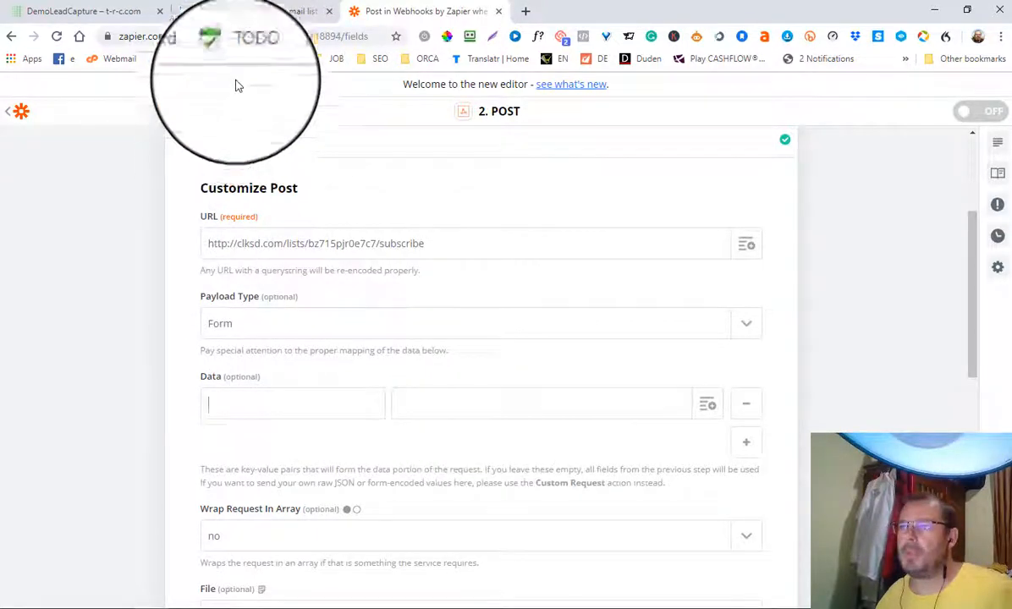
left_click(221, 13)
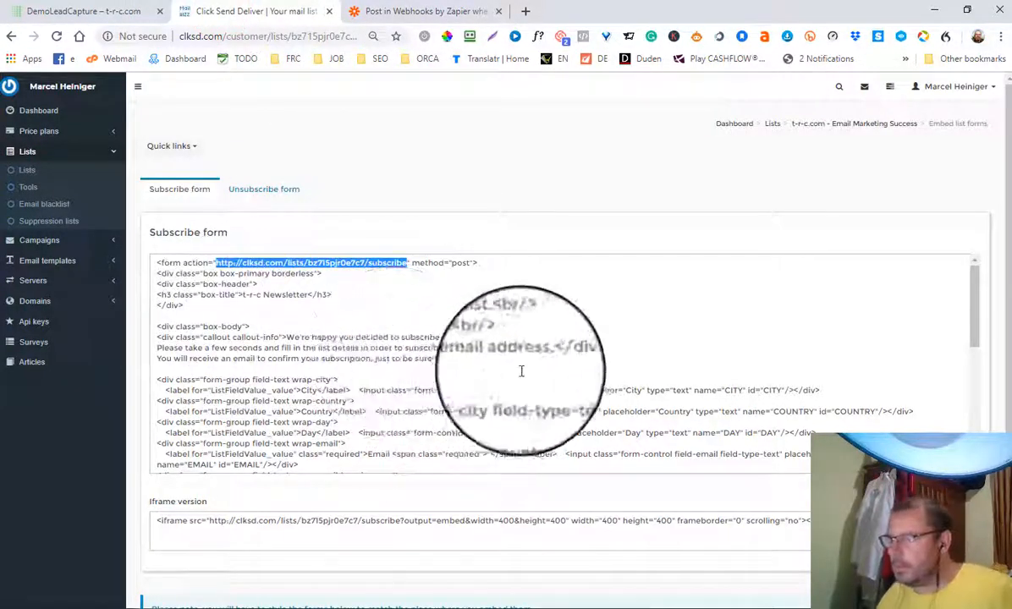
scroll(360, 402, "down", 3)
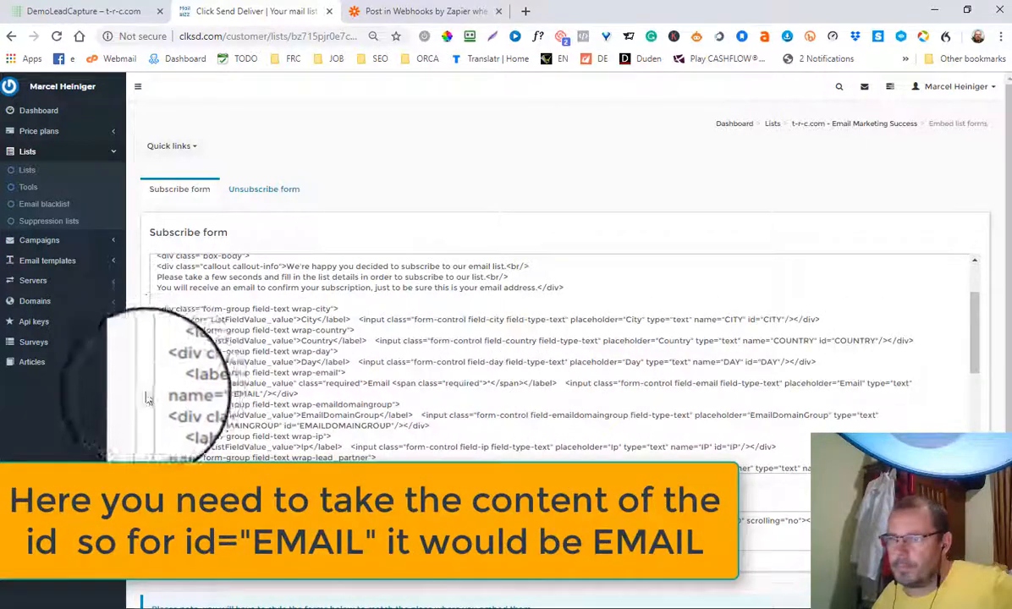
double_click(246, 394)
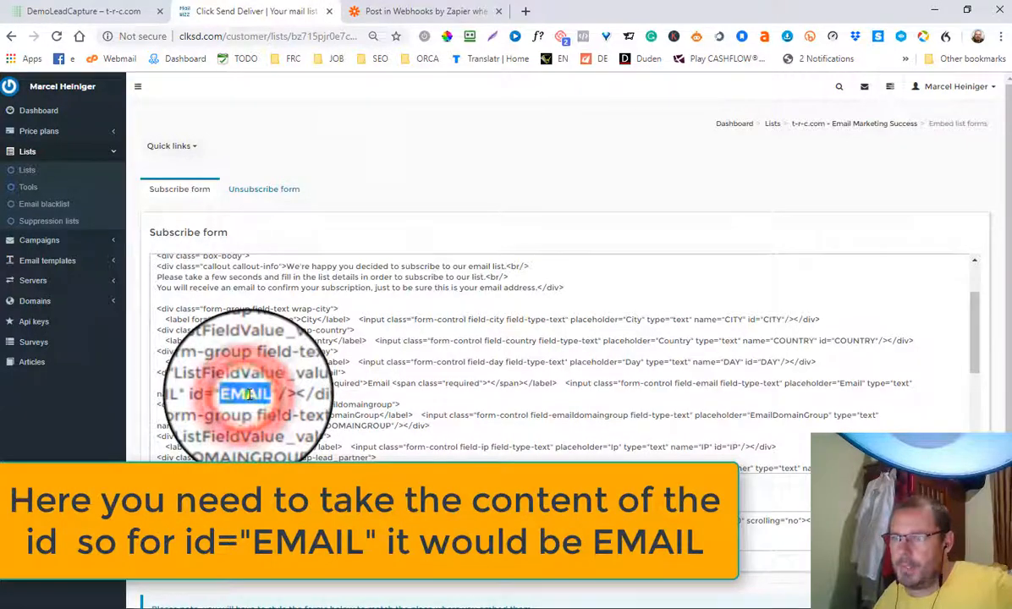
right_click(246, 394)
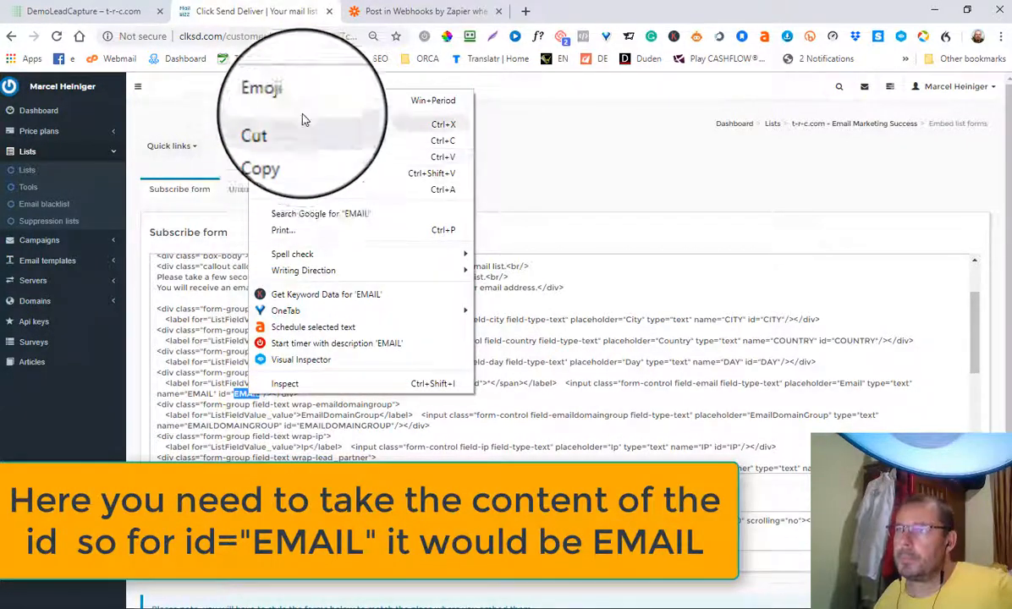
left_click(288, 143)
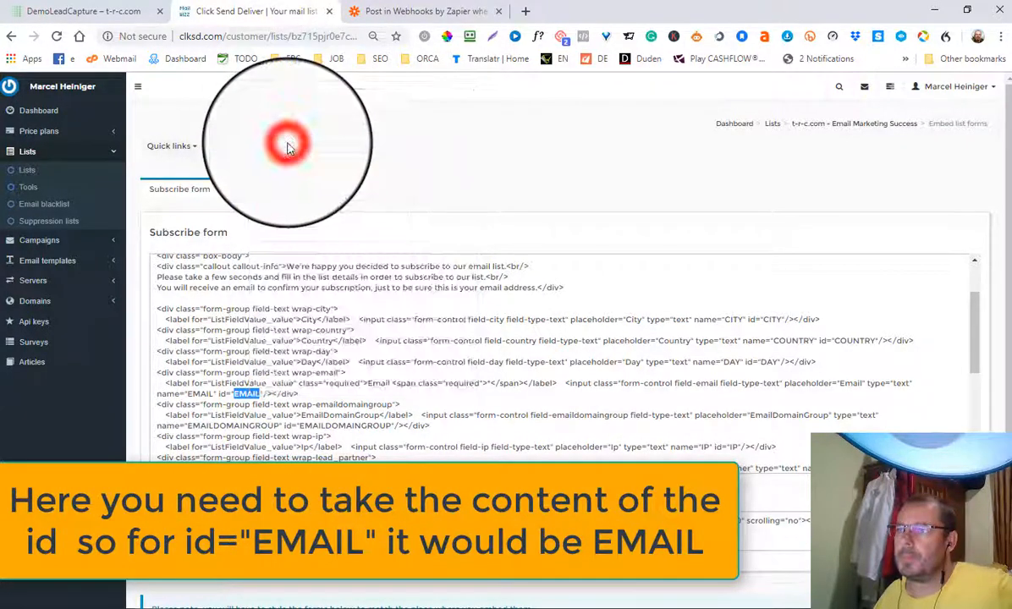
In Zapier's POST action, enter EMAIL as the first Data key and map its value to Fields[email][raw Value]
left_click(413, 13)
right_click(245, 409)
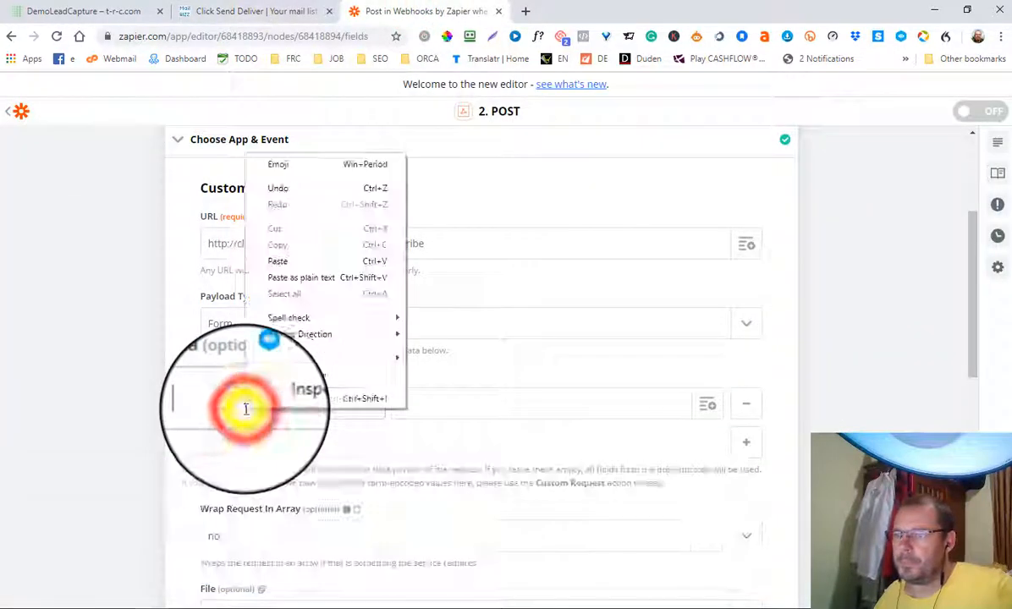
left_click(286, 265)
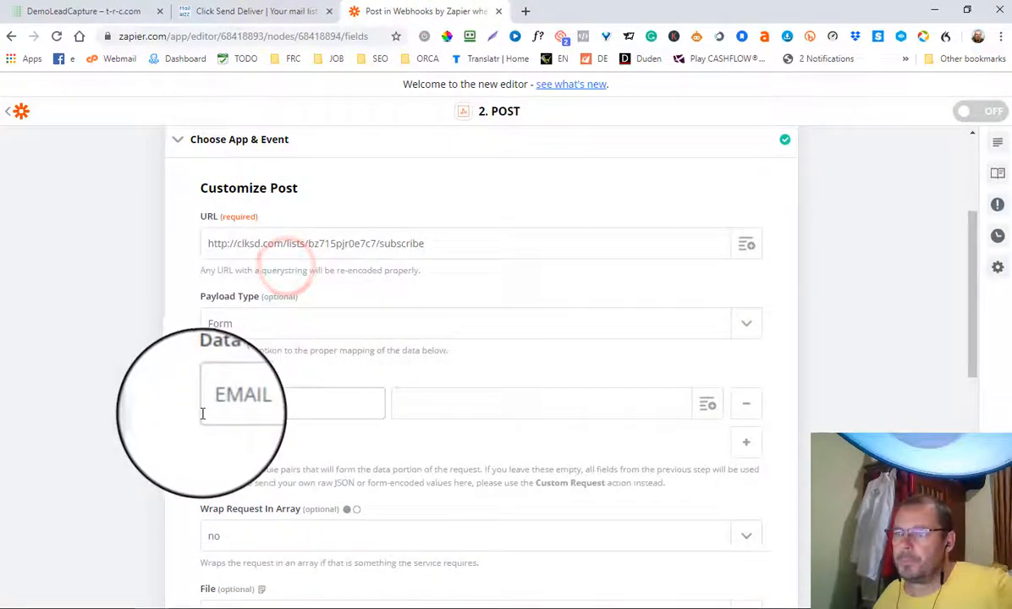
left_click(708, 409)
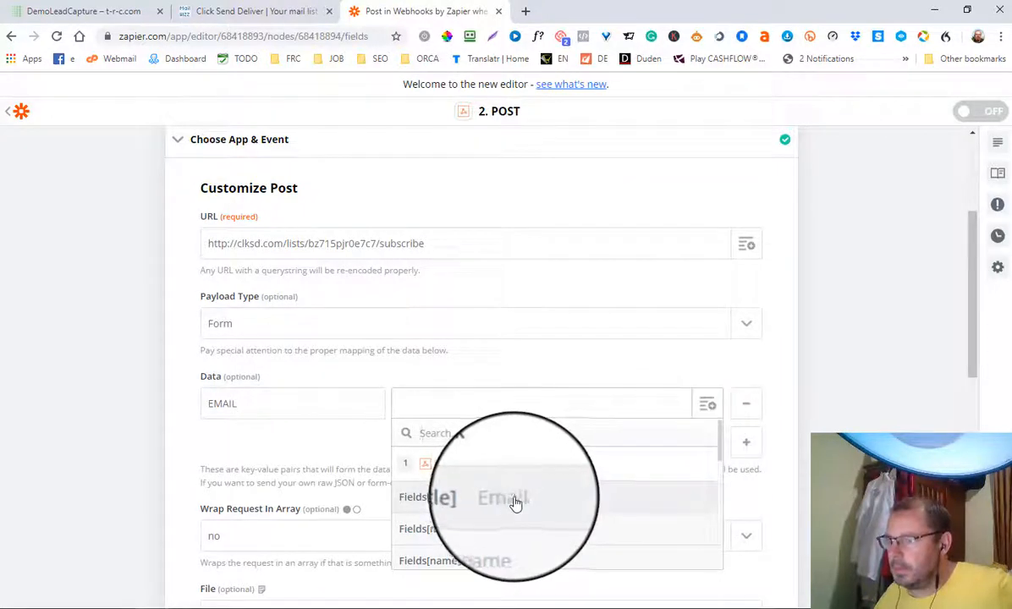
scroll(575, 487, "down", 5)
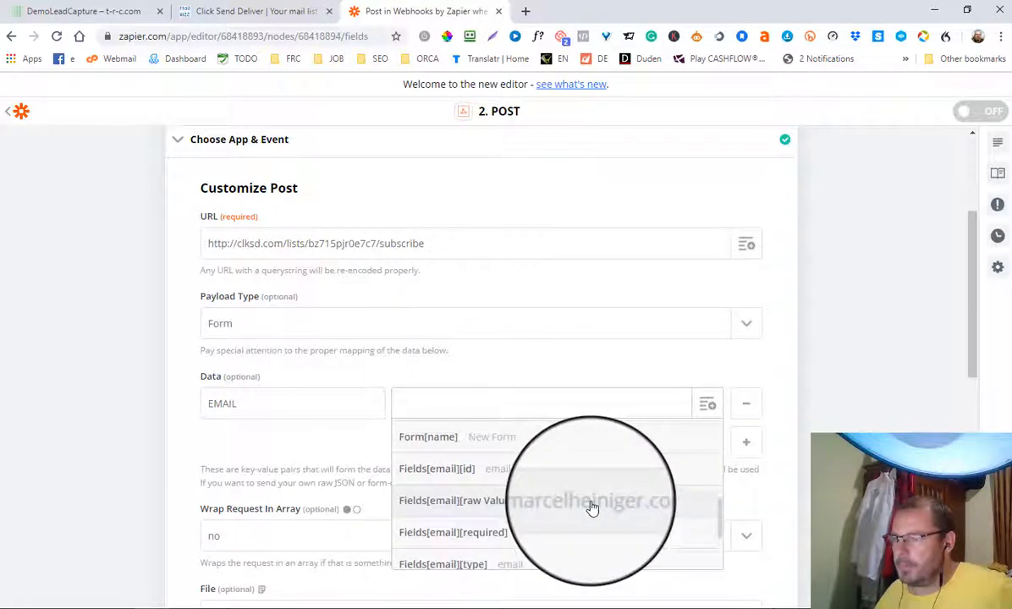
left_click(476, 509)
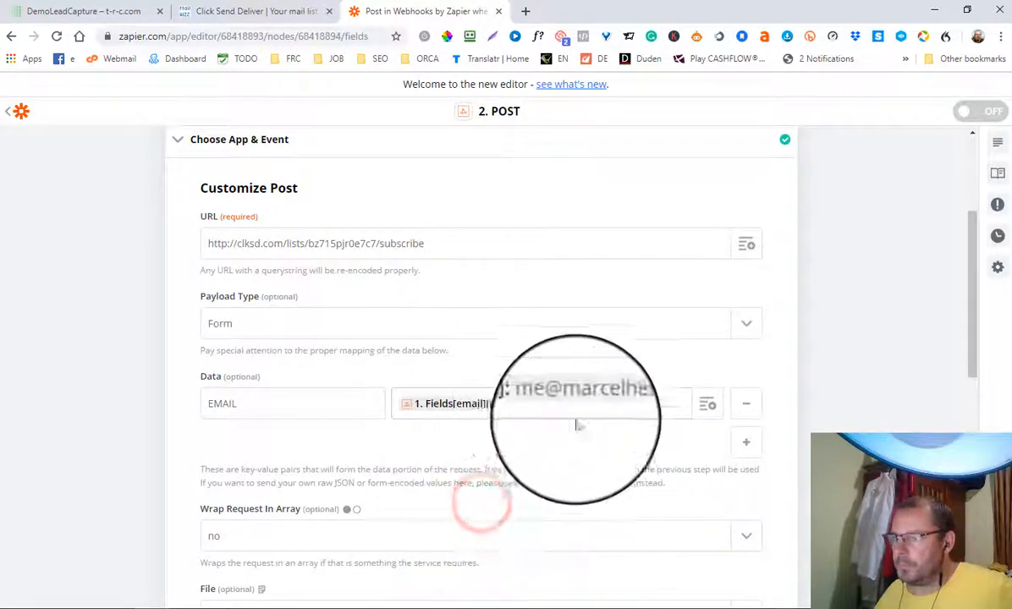
Add a second Data row with the key FNAME and locate the first name field in Click Send Deliver's subscribe form code
left_click(749, 445)
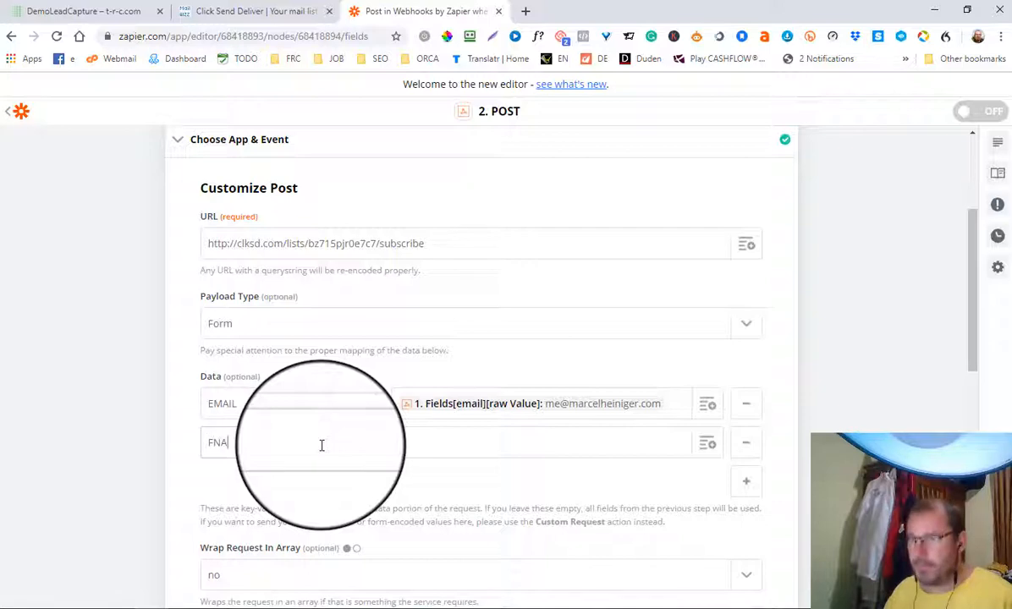
left_click(228, 12)
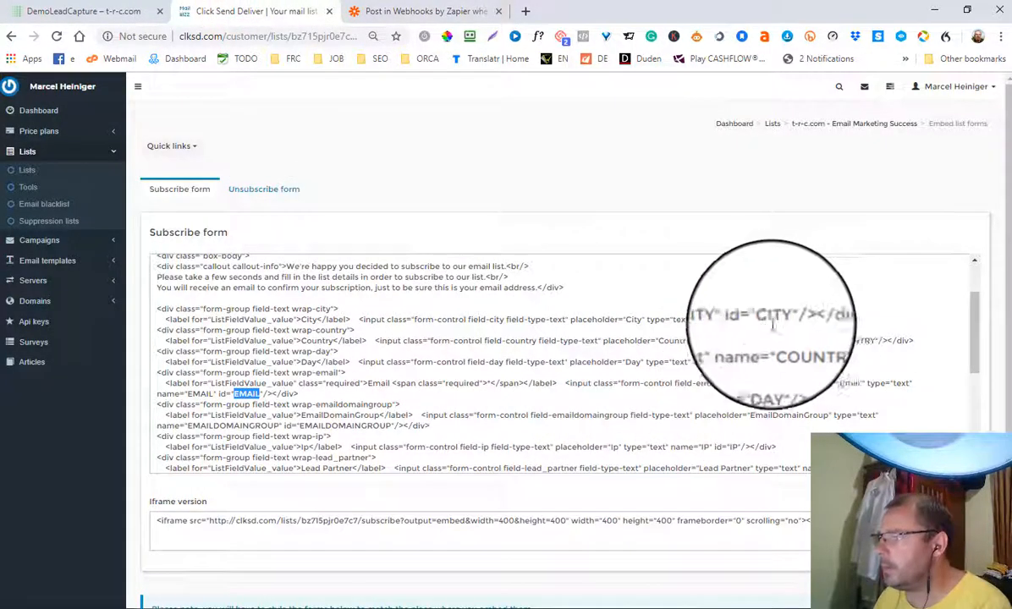
scroll(728, 351, "down", 3)
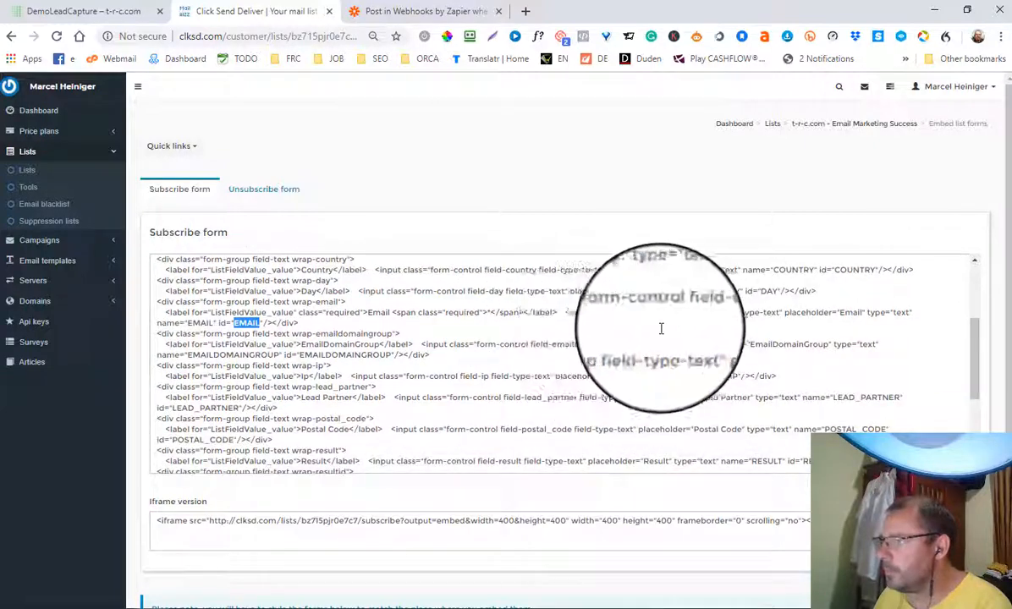
scroll(812, 375, "down", 2)
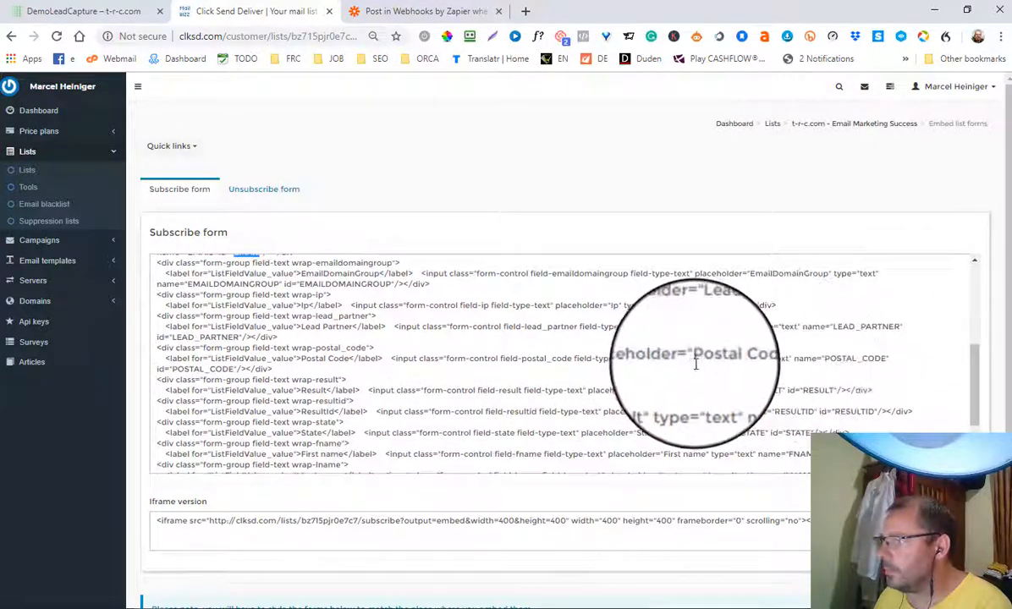
scroll(695, 364, "down", 2)
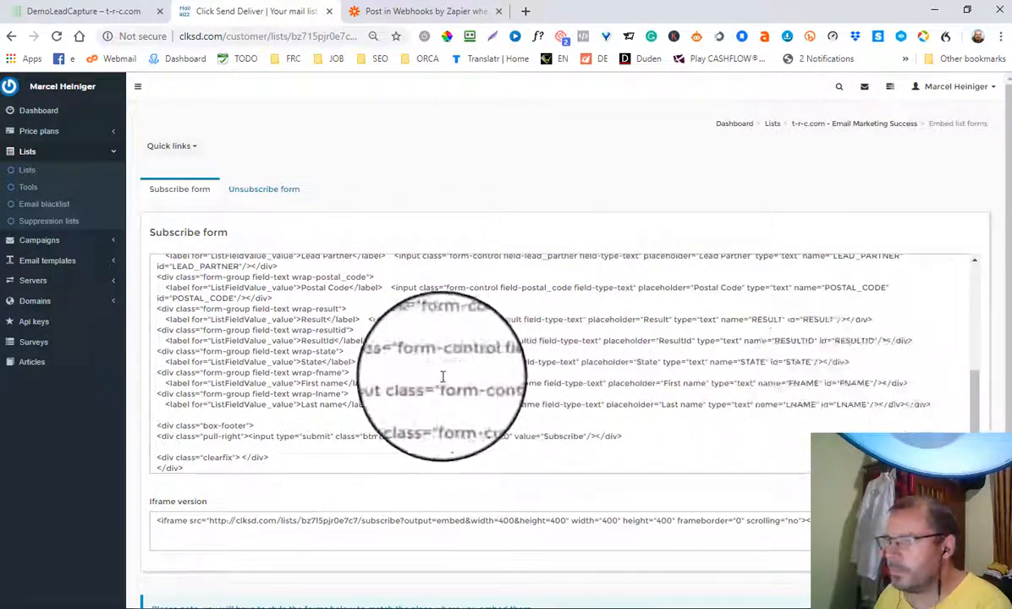
Copy the identifier FNAME from the First name input in the subscribe form code
left_click_drag(342, 383, 259, 373)
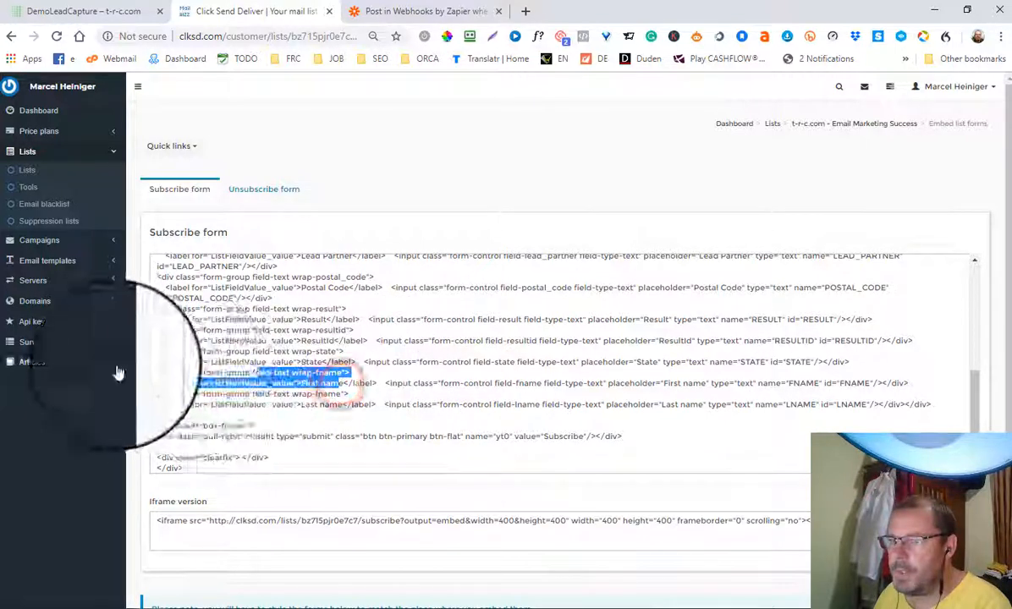
left_click(218, 373)
left_click_drag(161, 380, 856, 375)
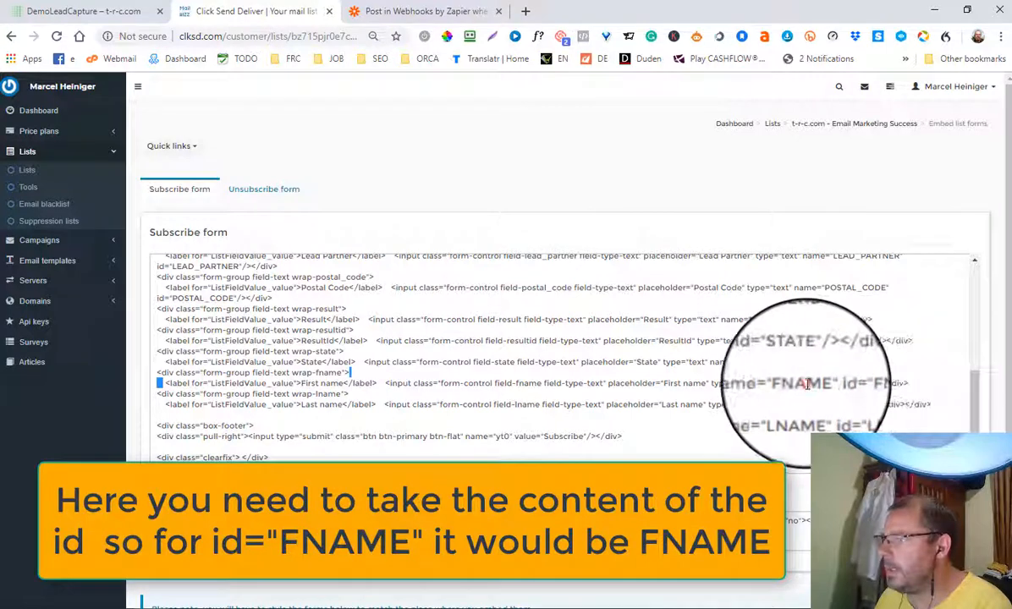
triple_click(846, 383)
double_click(810, 383)
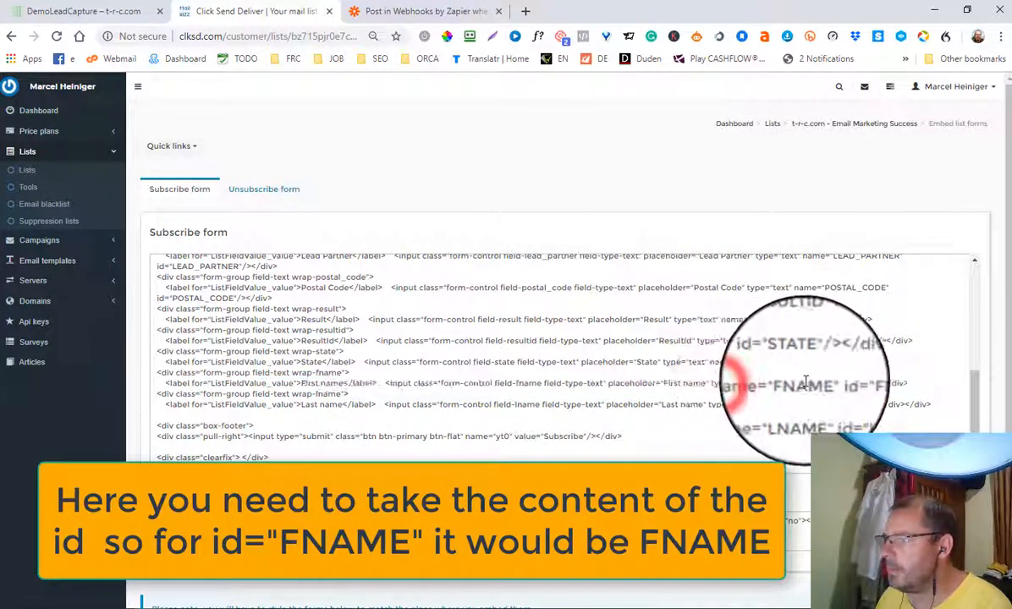
right_click(810, 383)
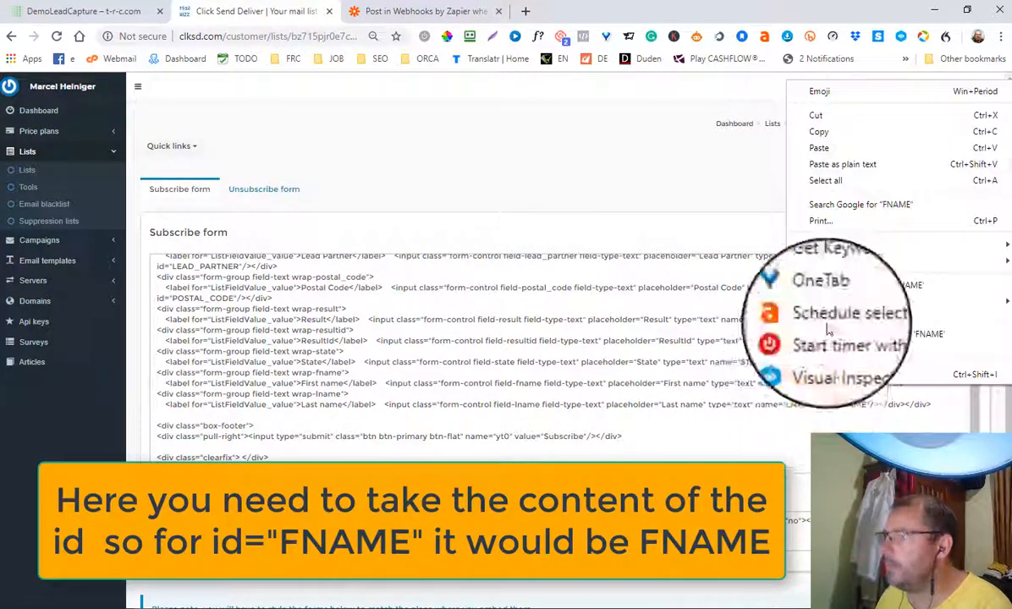
left_click(826, 132)
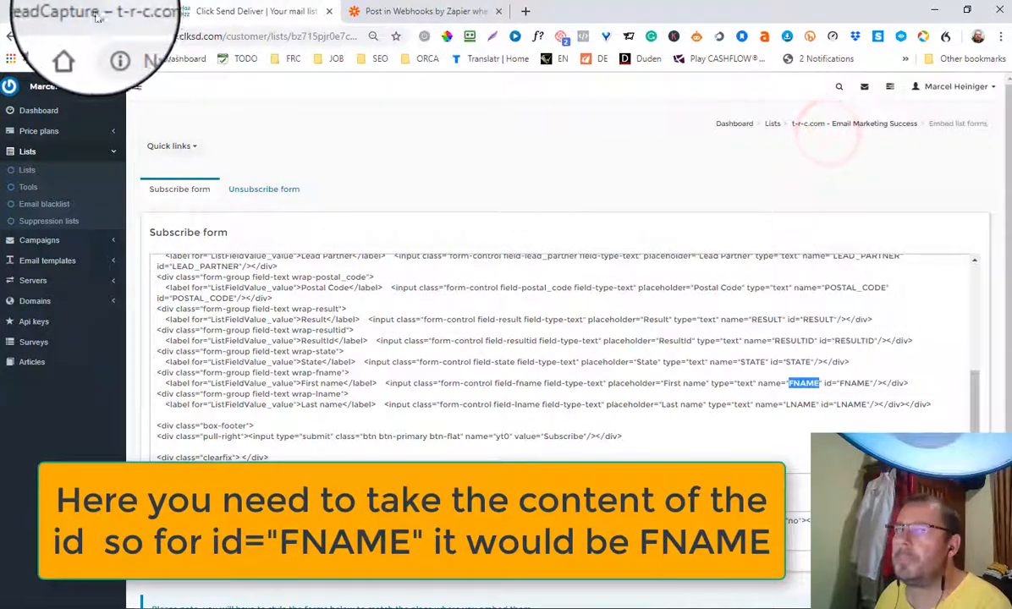
Return to Zapier and map the FNAME data key to Fields[name][raw Value]
left_click(427, 11)
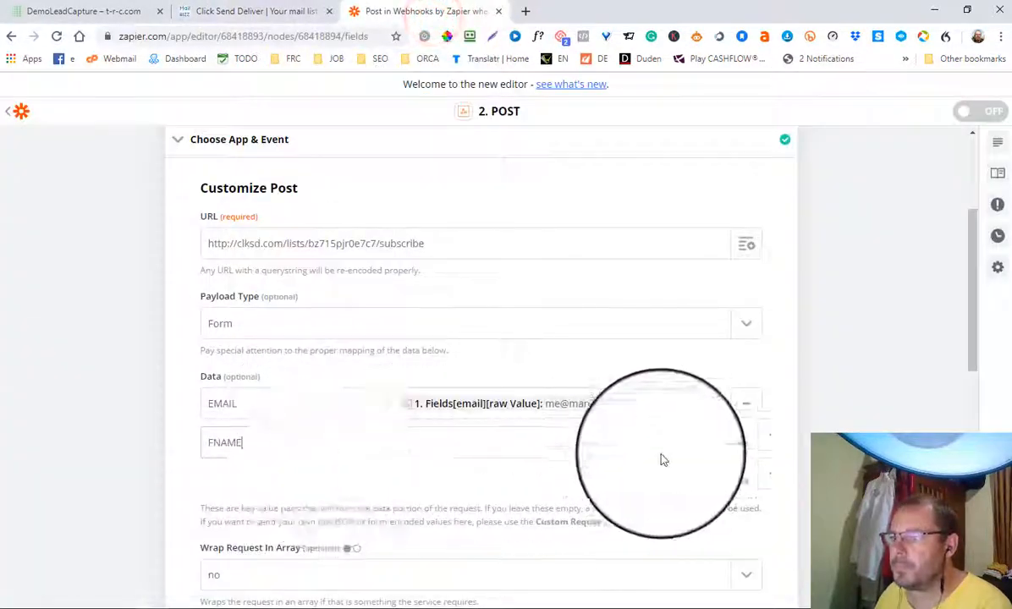
left_click(709, 440)
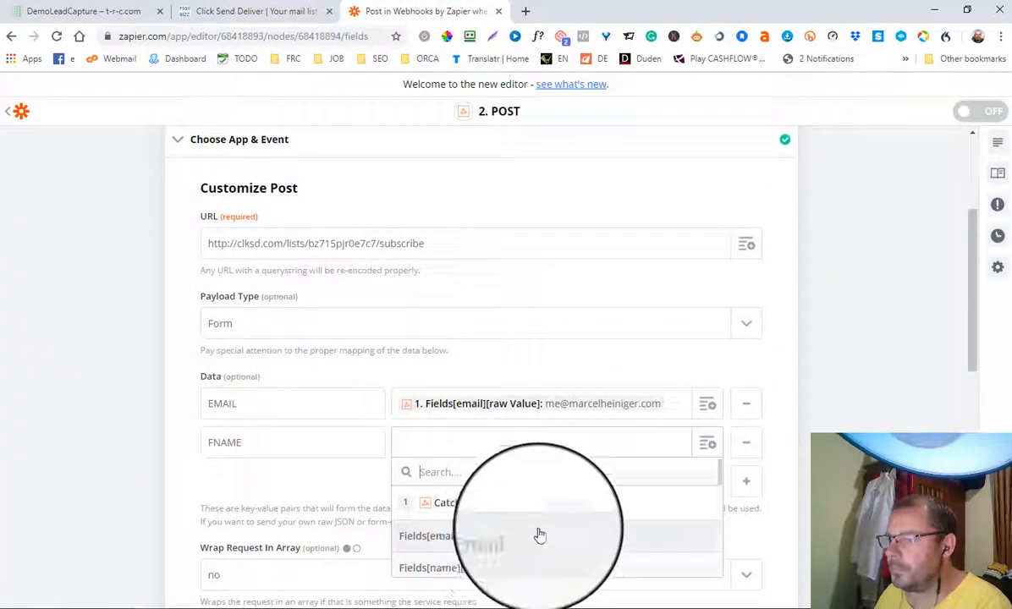
scroll(538, 533, "down", 2)
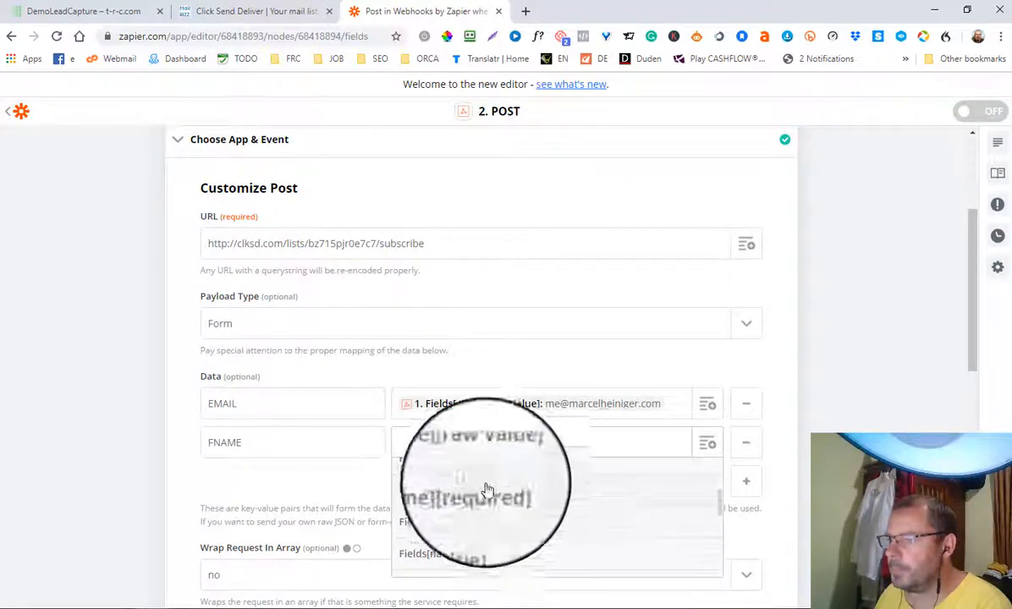
left_click(463, 538)
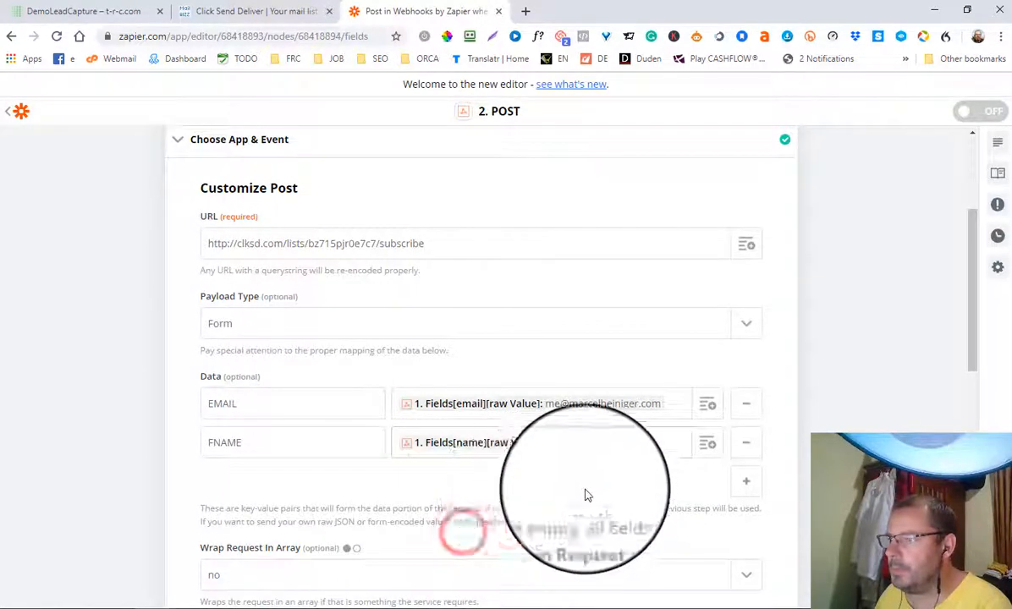
Leave the remaining optional POST fields as they are, continue to the sample, and test the action with Test & Review
scroll(304, 437, "down", 1)
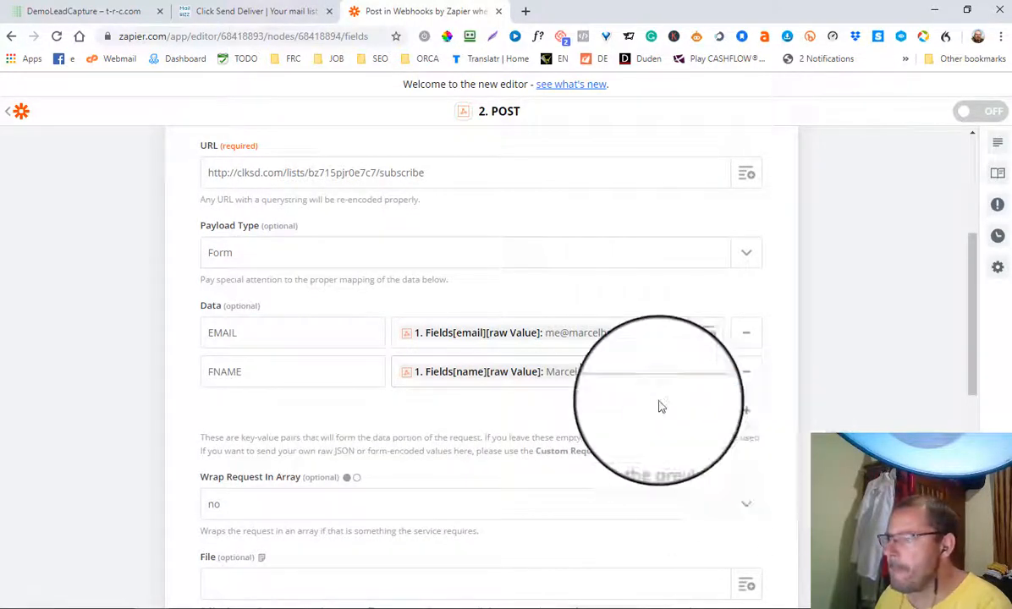
scroll(593, 473, "down", 2)
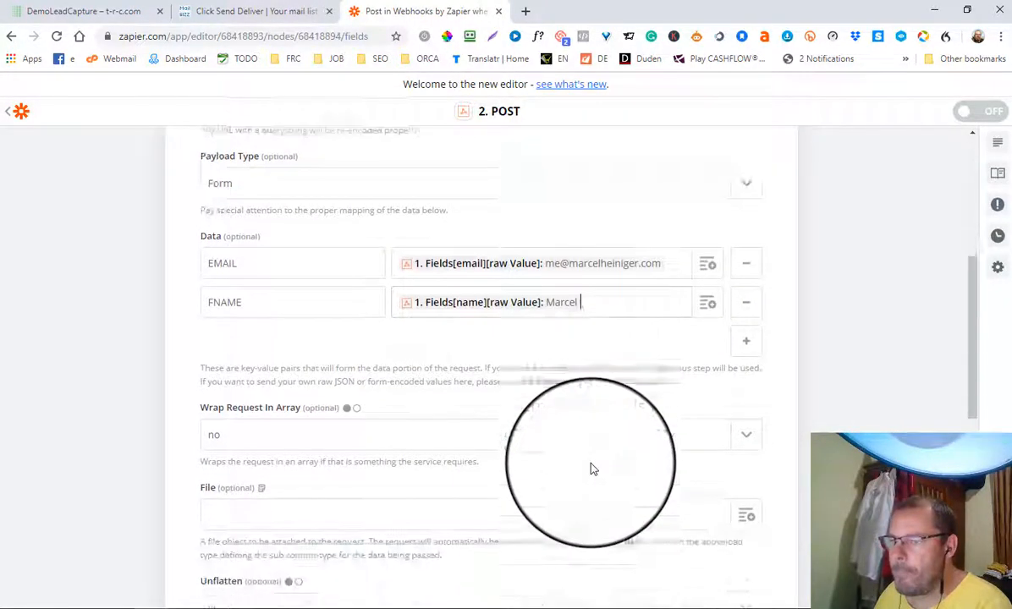
scroll(457, 342, "down", 3)
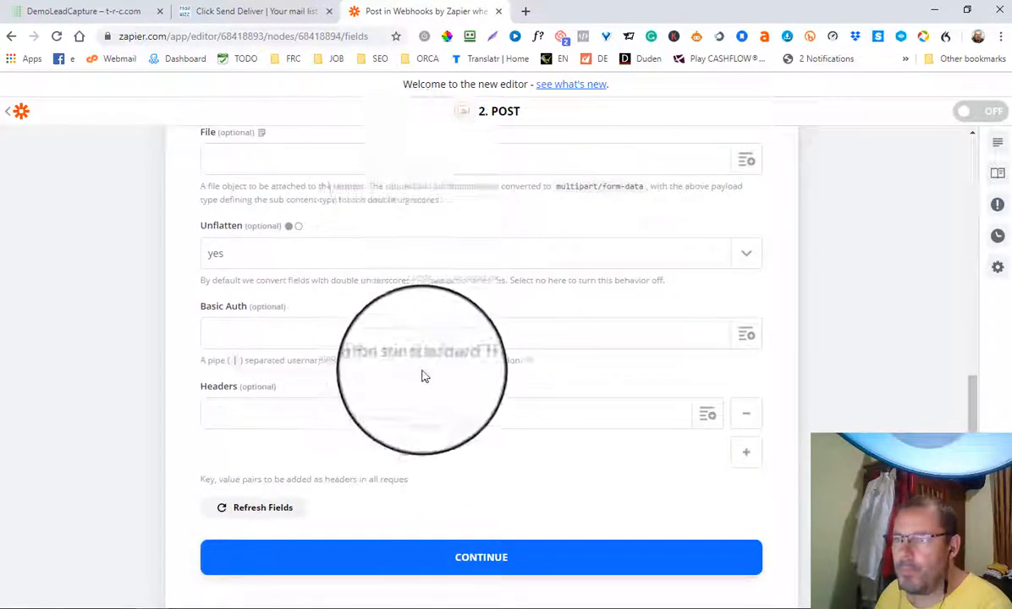
scroll(422, 377, "down", 1)
left_click(490, 491)
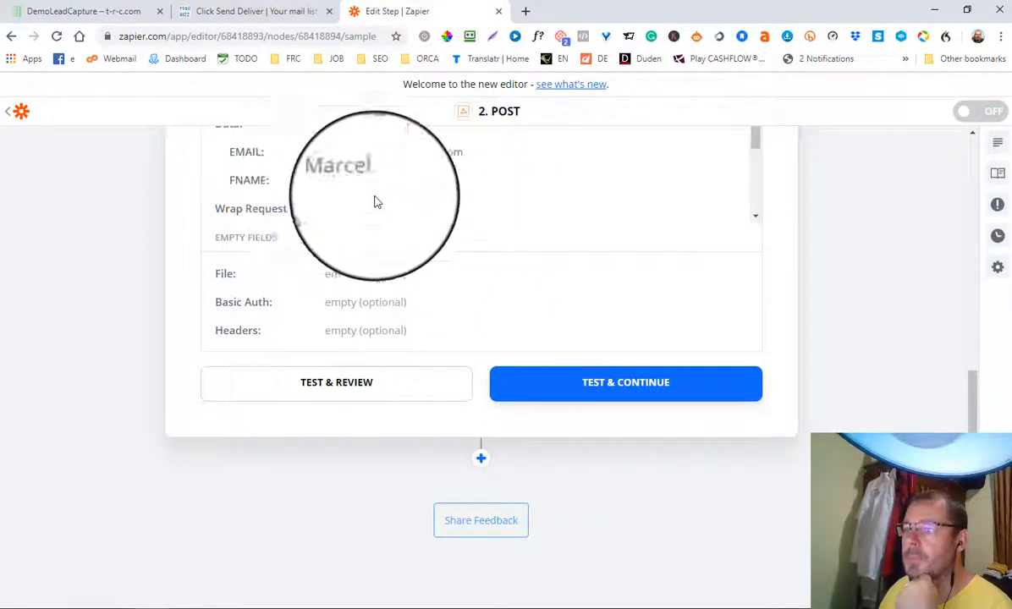
left_click(353, 392)
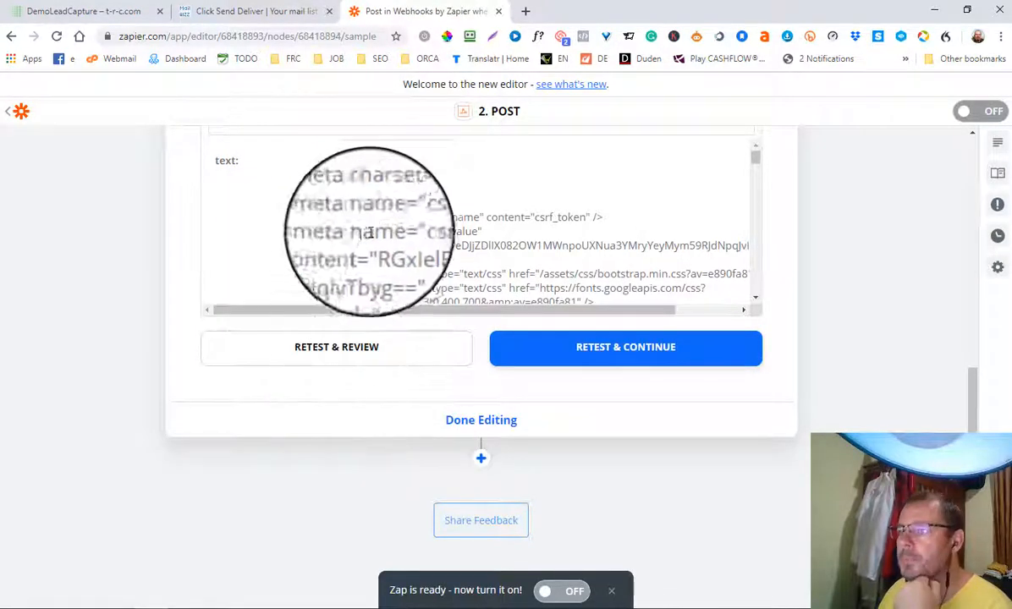
Review the HTML returned in the POST test response and copy its entire text
scroll(560, 192, "down", 5)
scroll(508, 231, "down", 5)
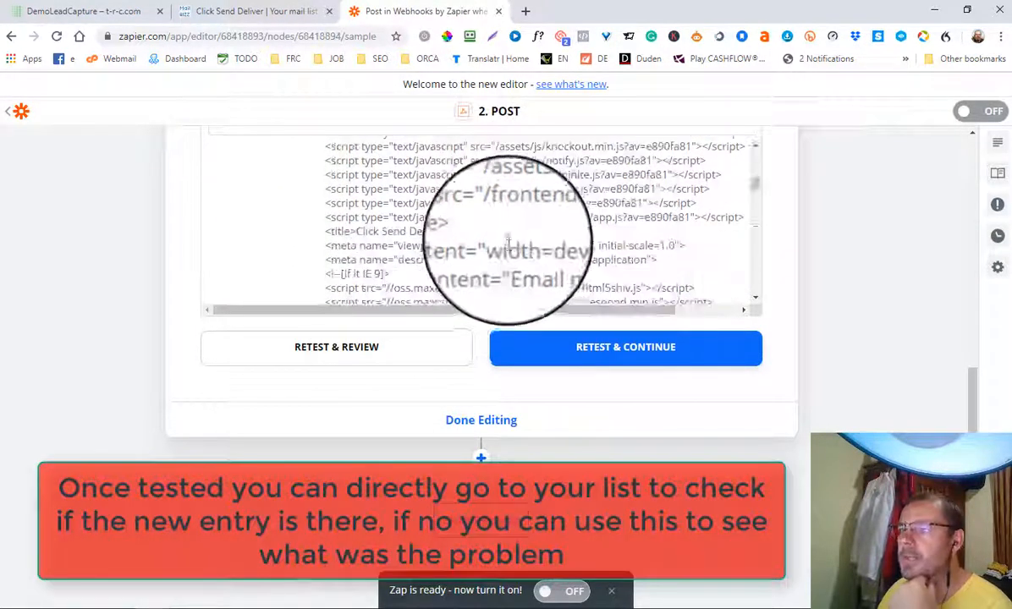
scroll(508, 241, "up", 10)
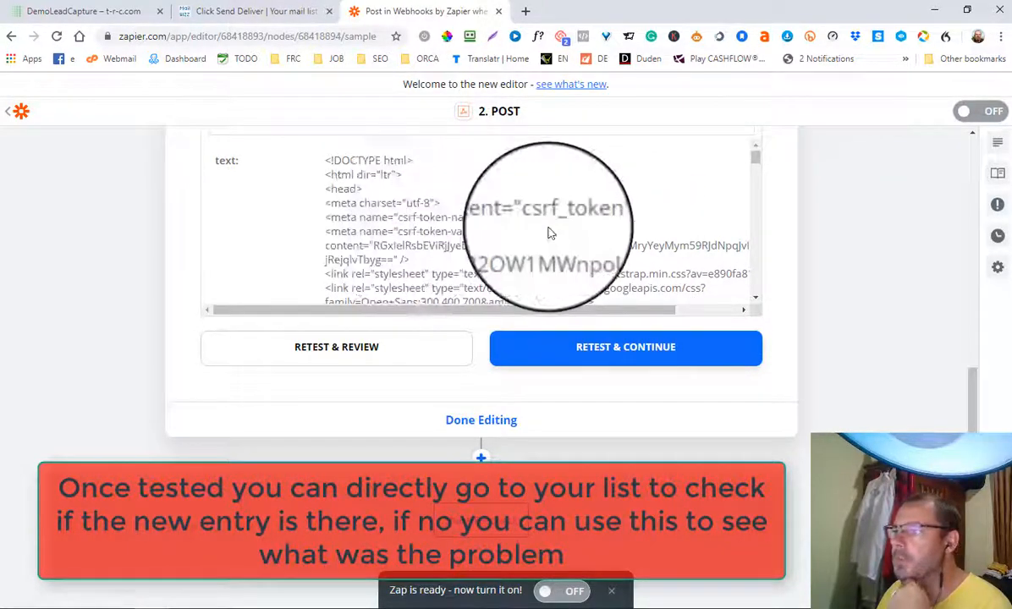
scroll(547, 228, "down", 10)
scroll(548, 230, "up", 10)
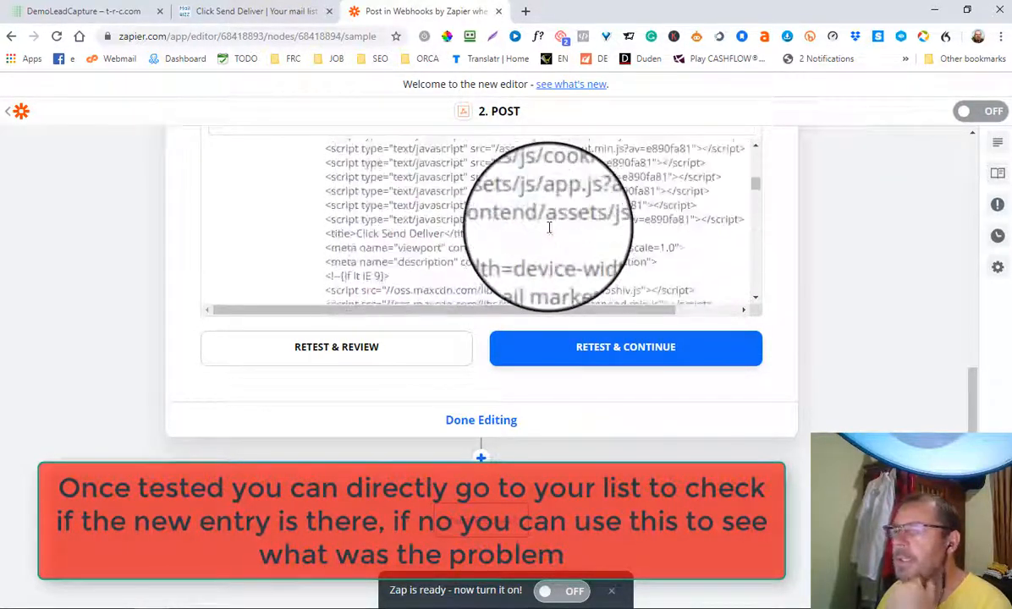
left_click_drag(322, 163, 390, 290)
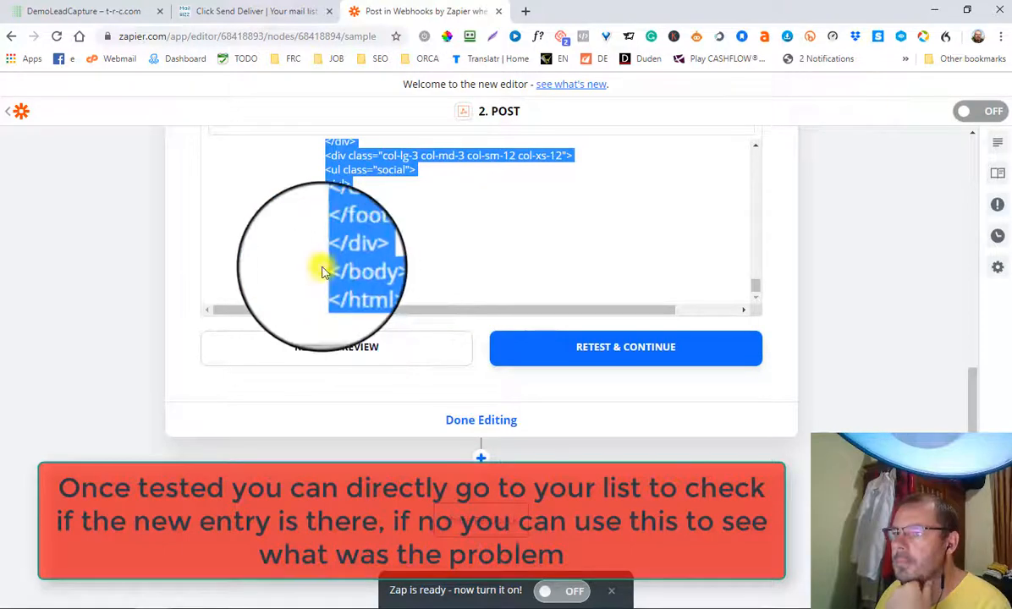
right_click(323, 265)
left_click(355, 280)
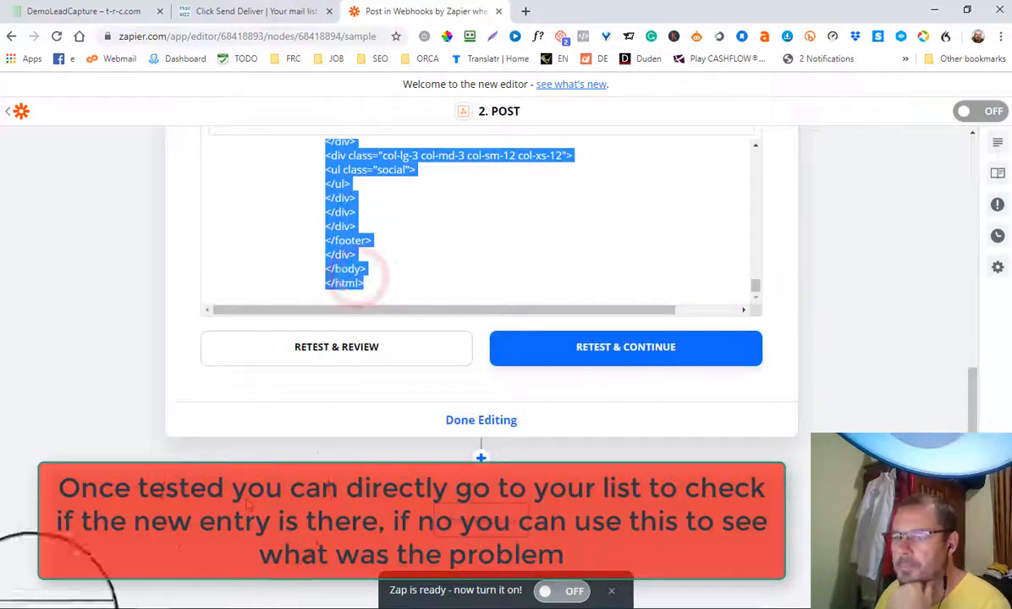
Switch to Notepad++, paste the copied HTML into a new document, and start saving it
left_click(17, 606)
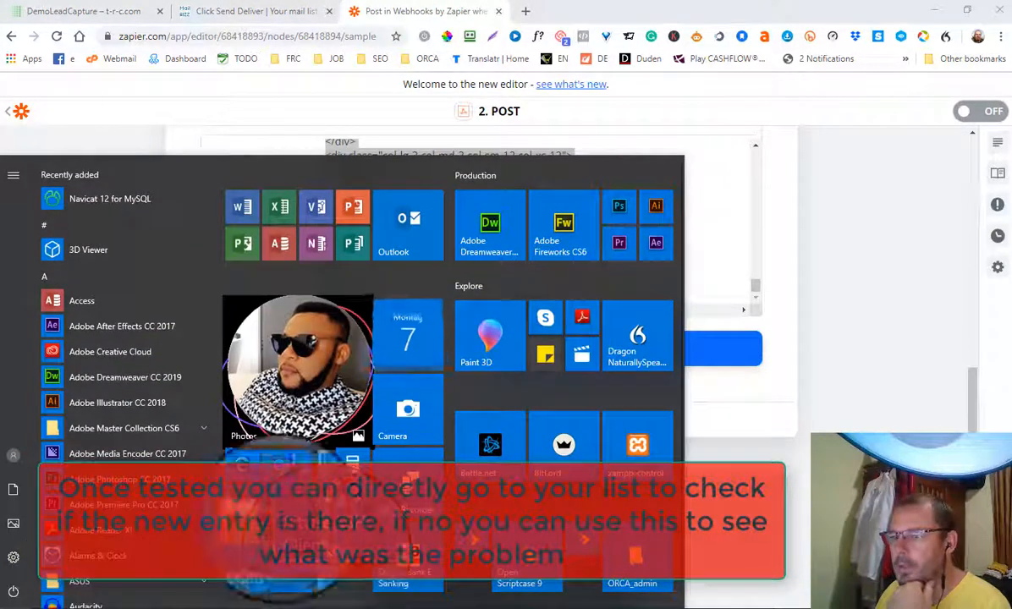
left_click(262, 513)
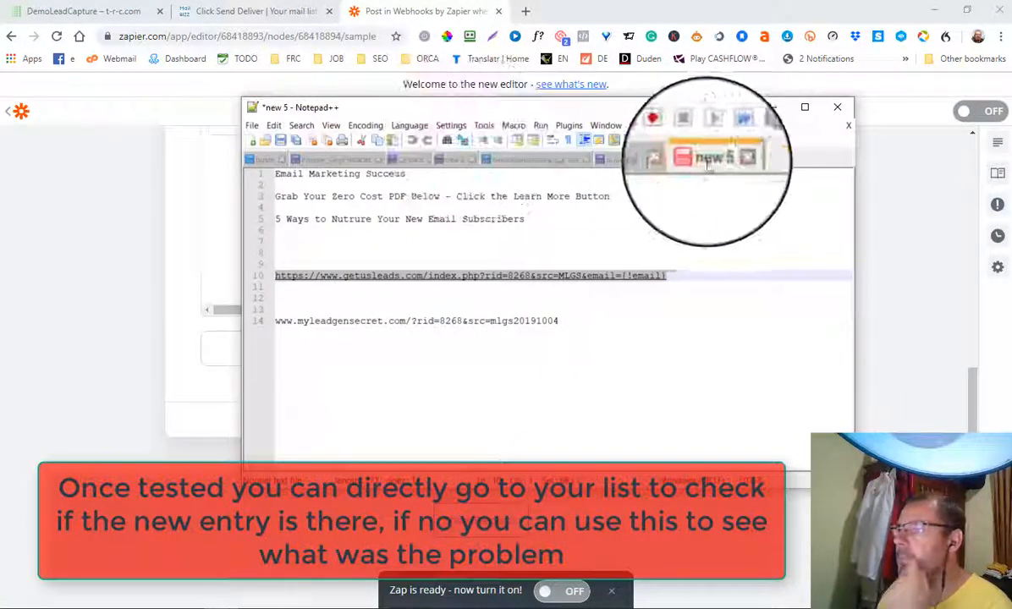
left_click(252, 125)
left_click(267, 142)
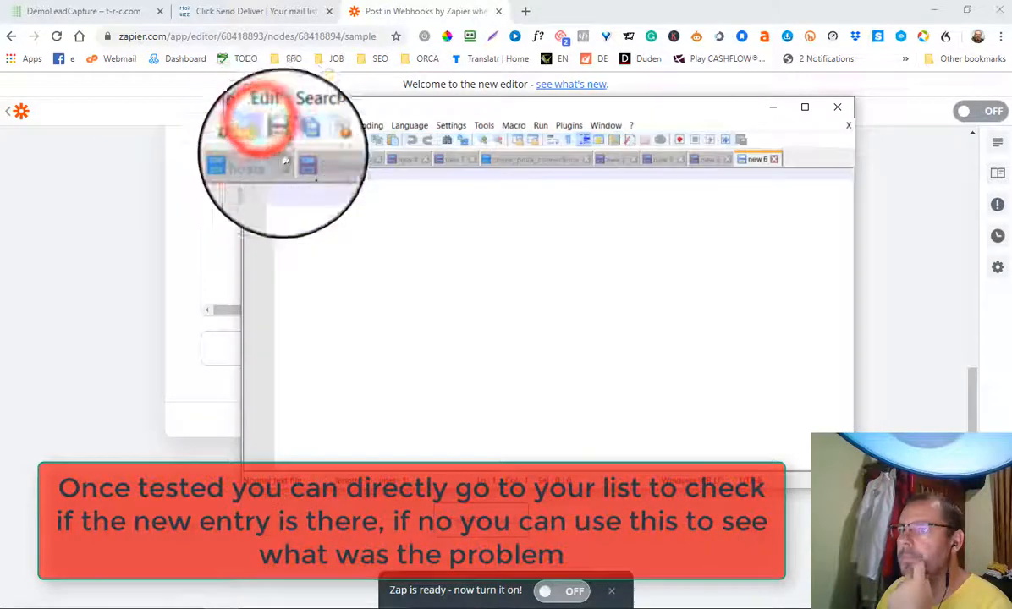
key("ctrl+v")
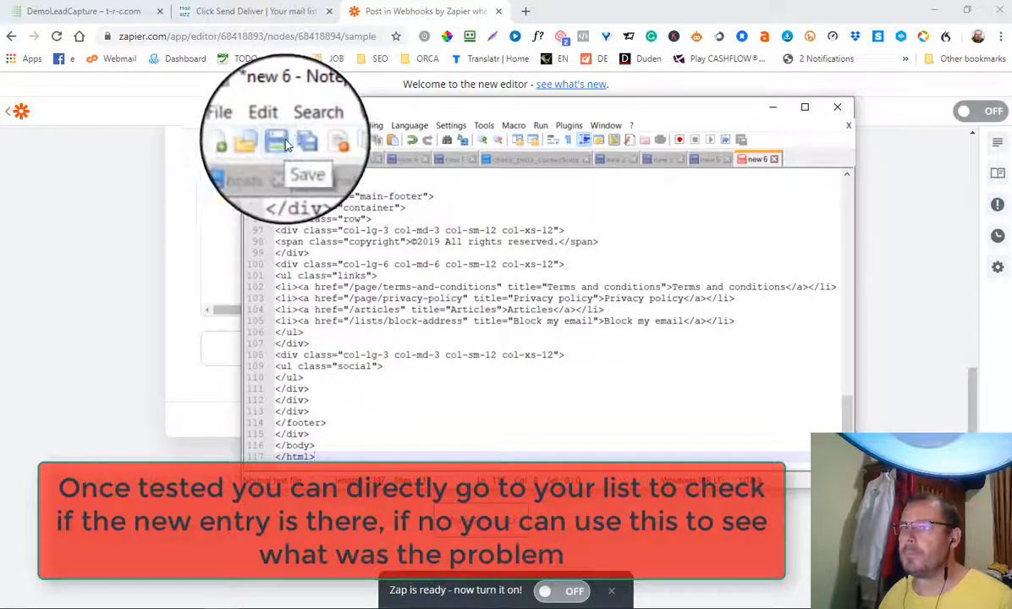
left_click(282, 142)
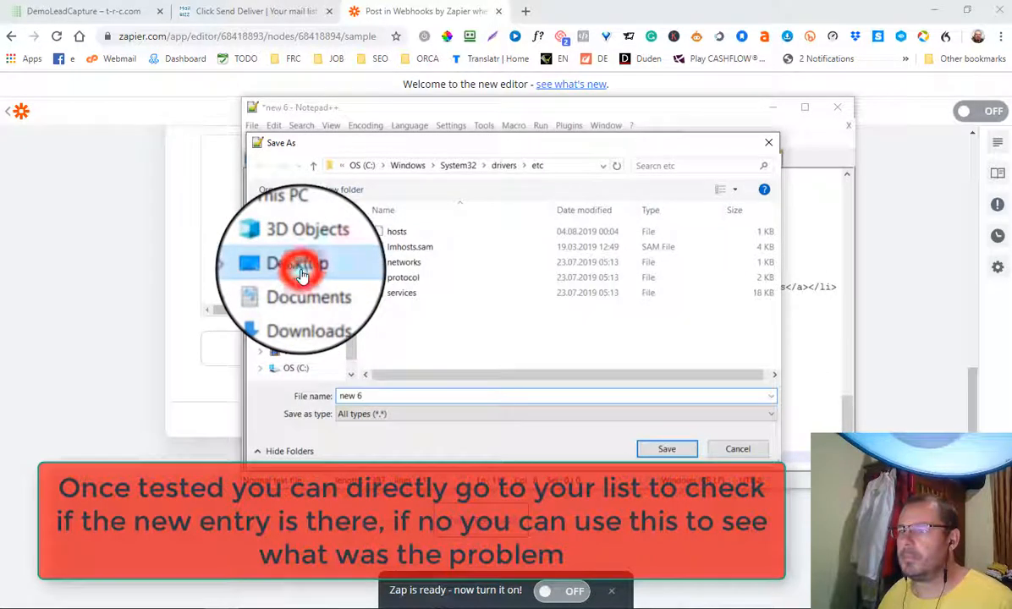
left_click(298, 266)
left_click(343, 396)
type("deo")
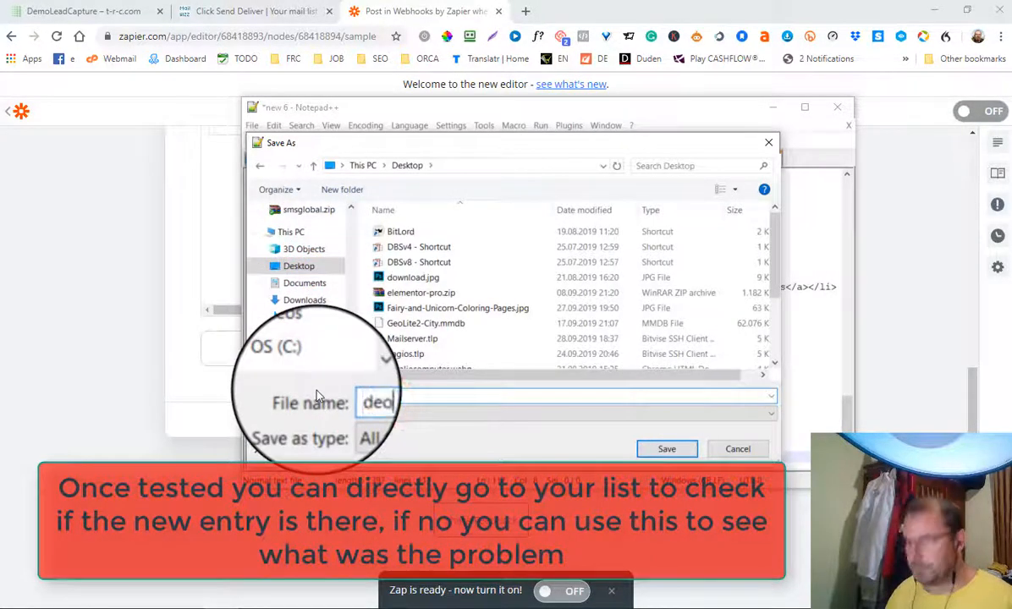
key("BackSpace")
key("BackSpace")
key("BackSpace")
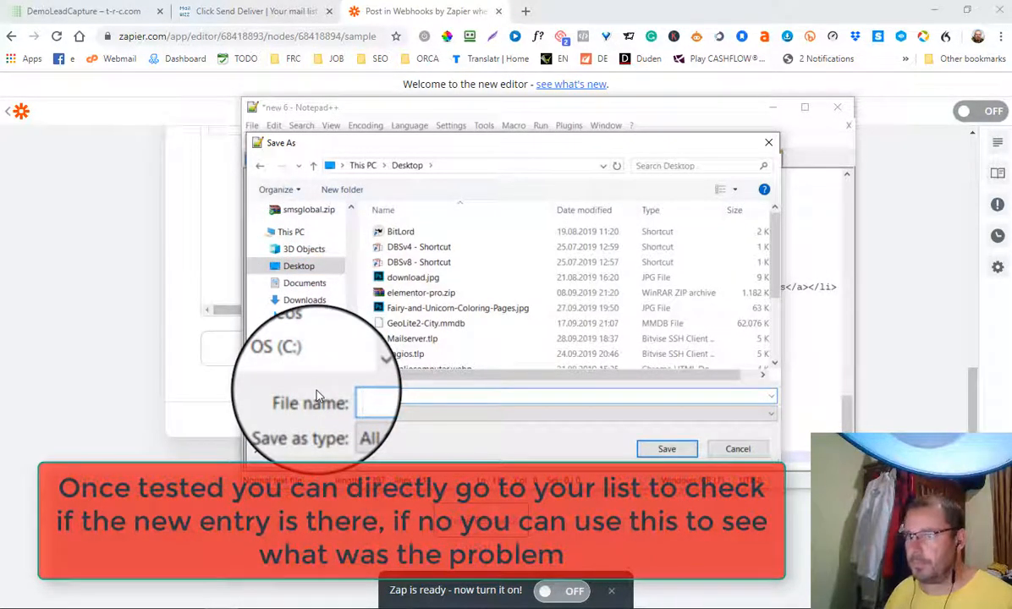
Save the document as demo.html on the DATA (D:) drive
left_click(289, 368)
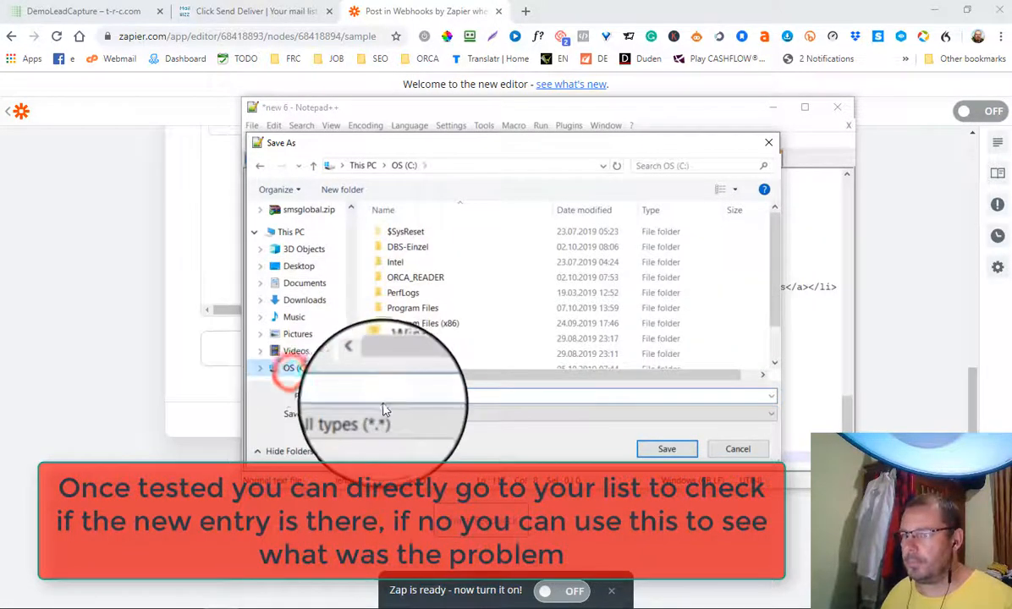
left_click(385, 396)
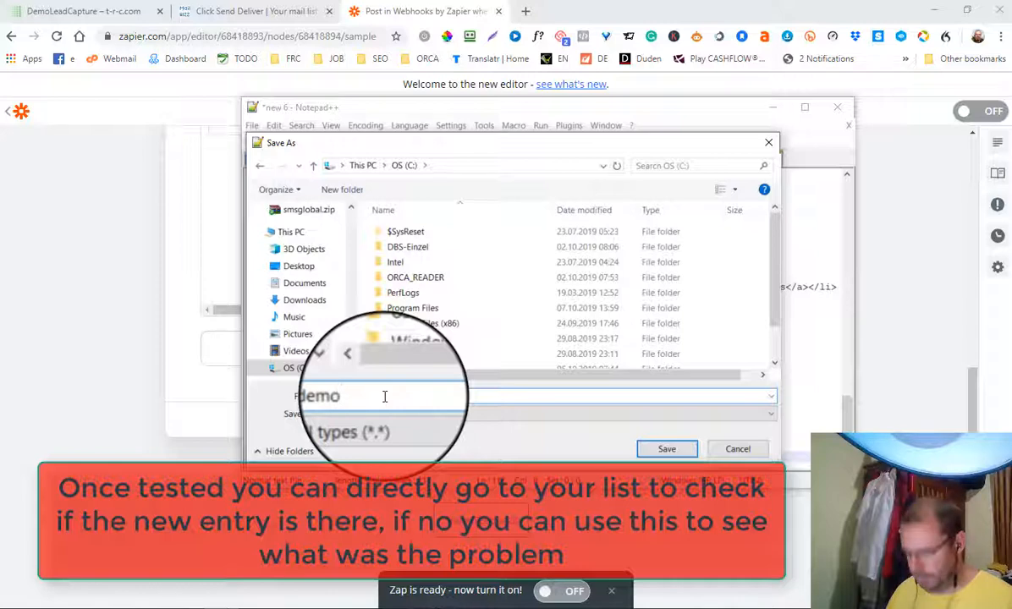
type("demo.html")
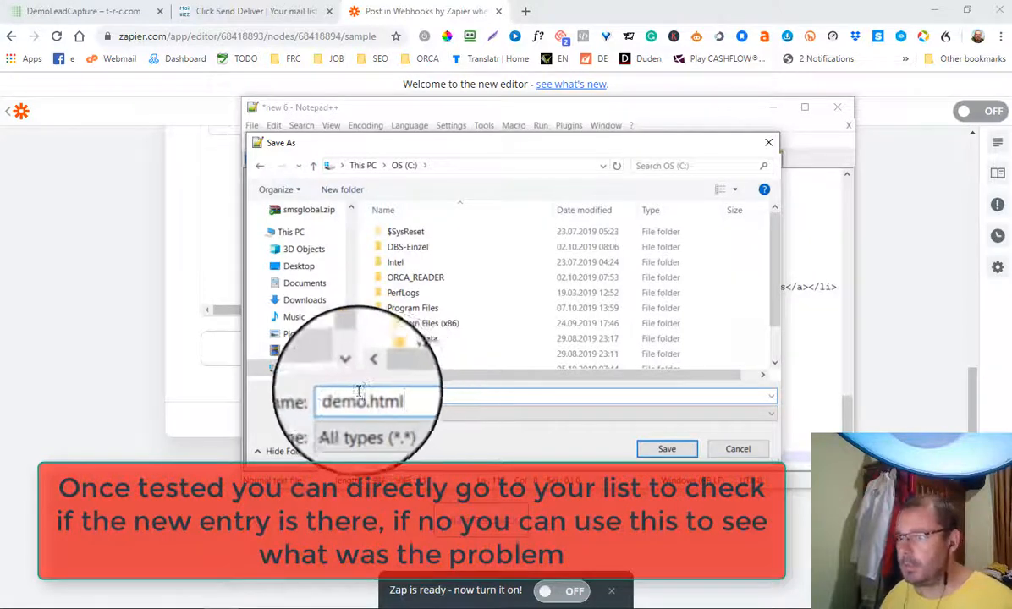
scroll(313, 338, "down", 2)
left_click(300, 329)
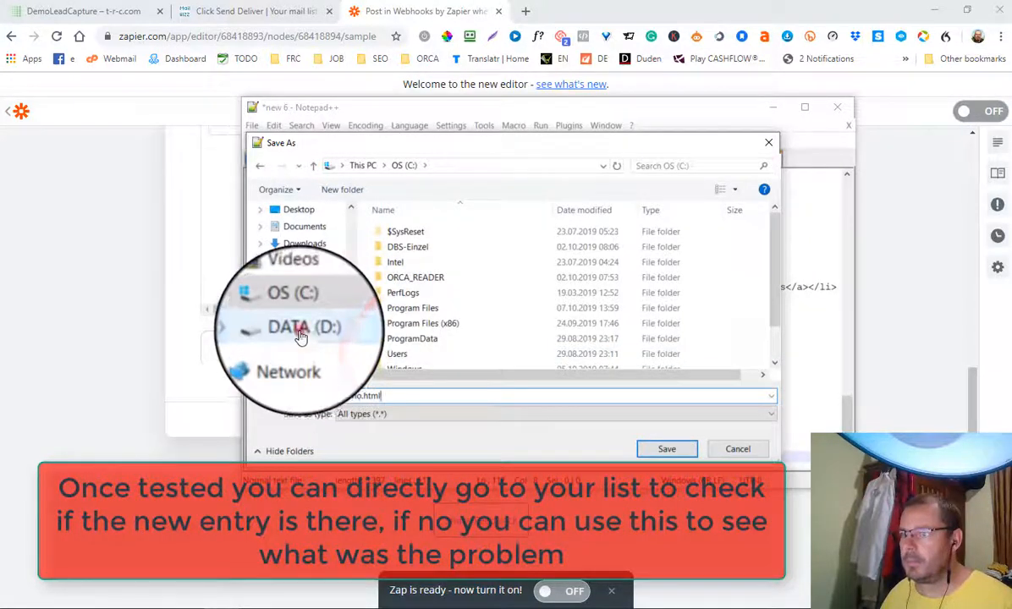
left_click(668, 451)
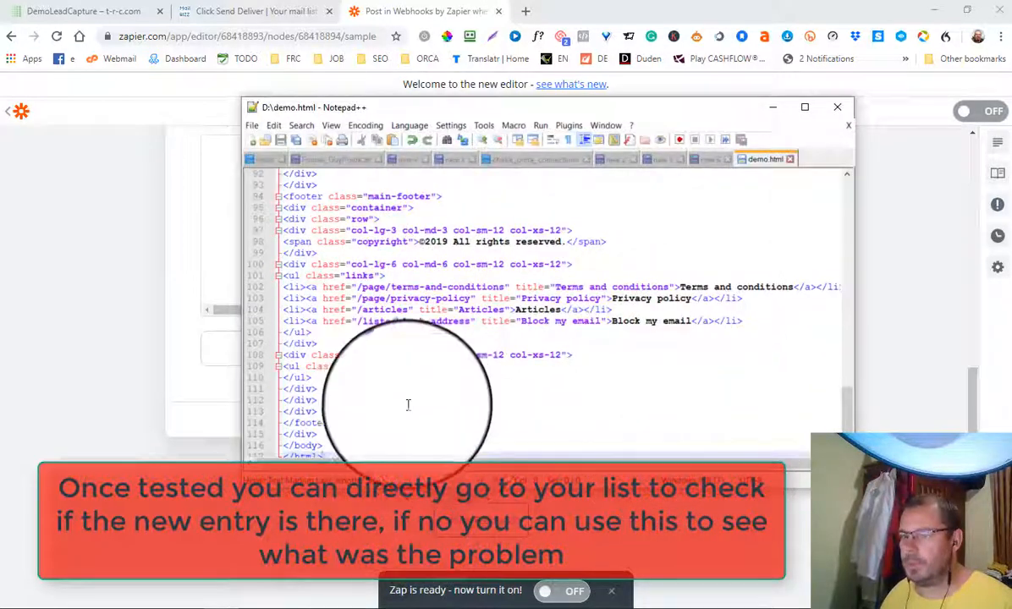
Open demo.html from the DATA (D:) drive in the browser and read its subscription message, closing the page when finished
mouse_move(253, 608)
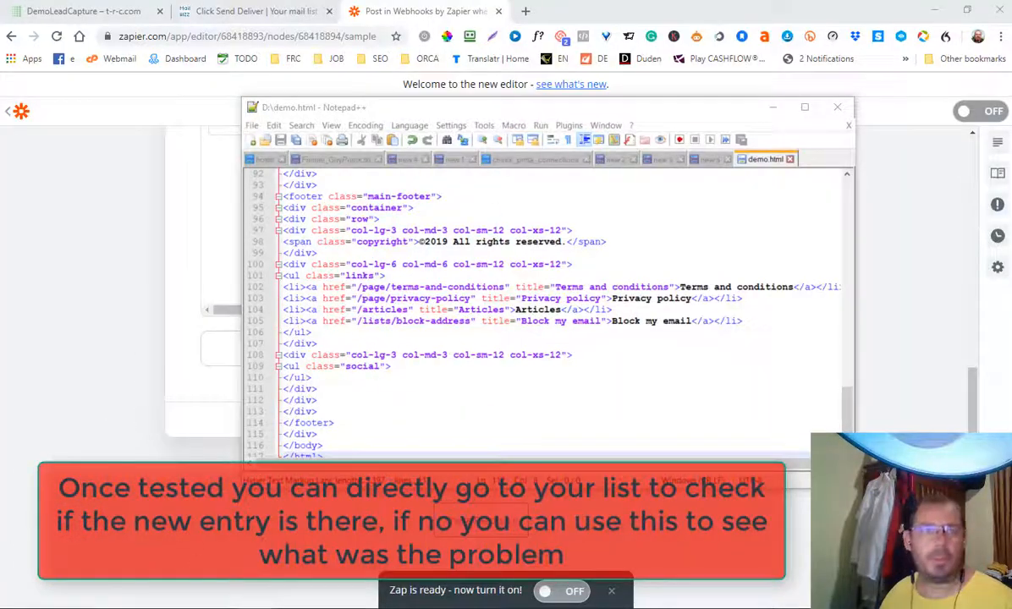
left_click_drag(4, 54, 400, 58)
left_click_drag(253, 299, 201, 557)
left_click(200, 567)
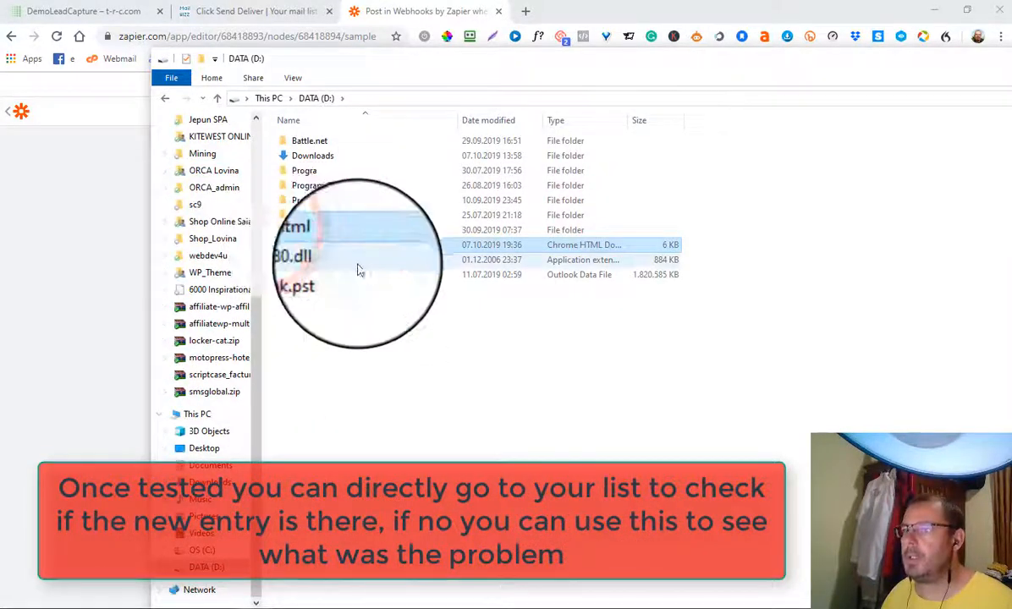
double_click(298, 246)
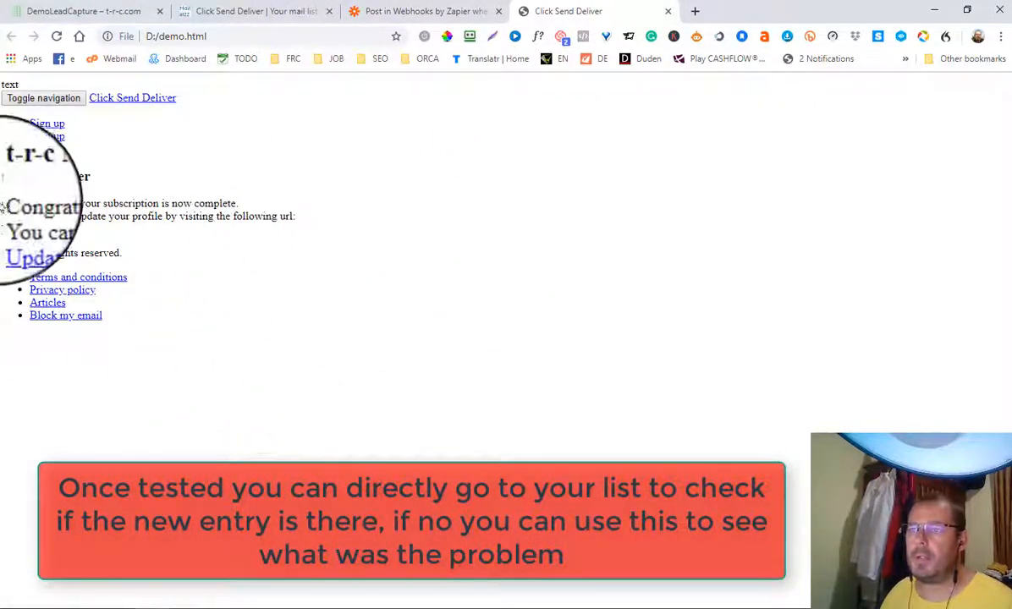
left_click_drag(253, 204, 29, 204)
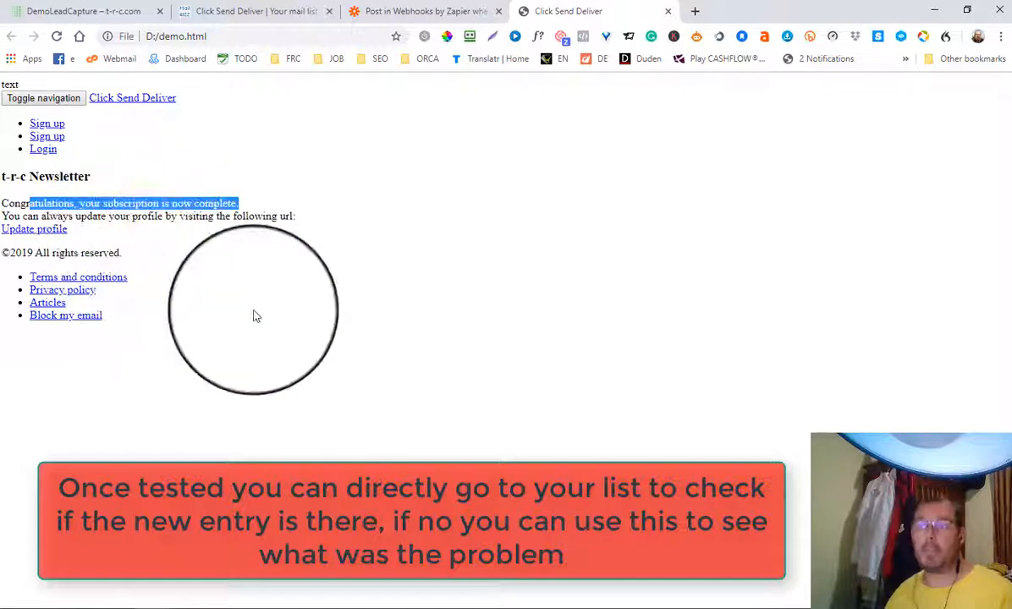
left_click(668, 12)
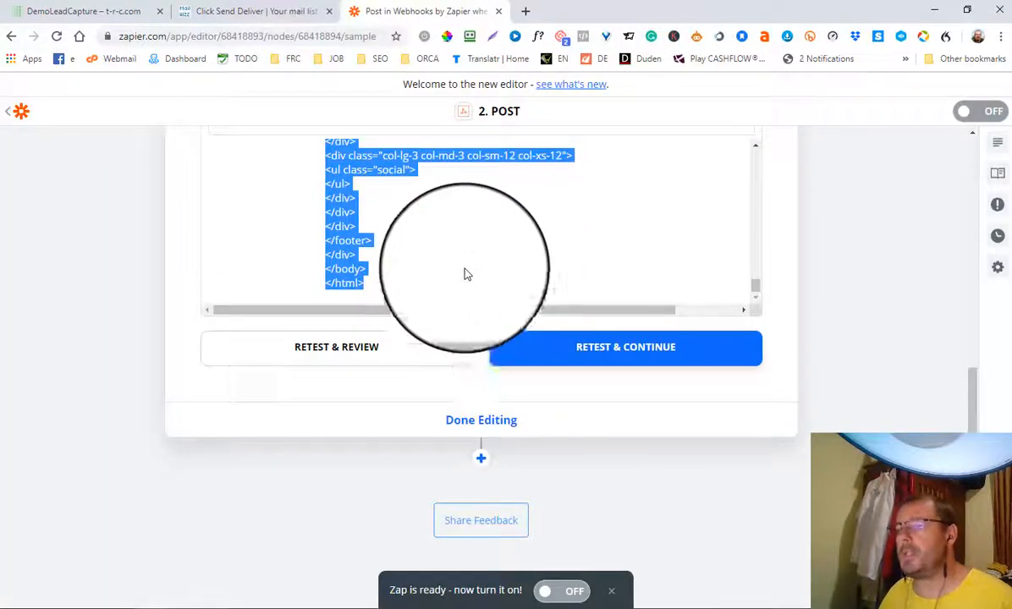
Switch to Click Send Deliver and check the subscriber entries of the t-r-c.com - Email Marketing Success list
left_click(241, 11)
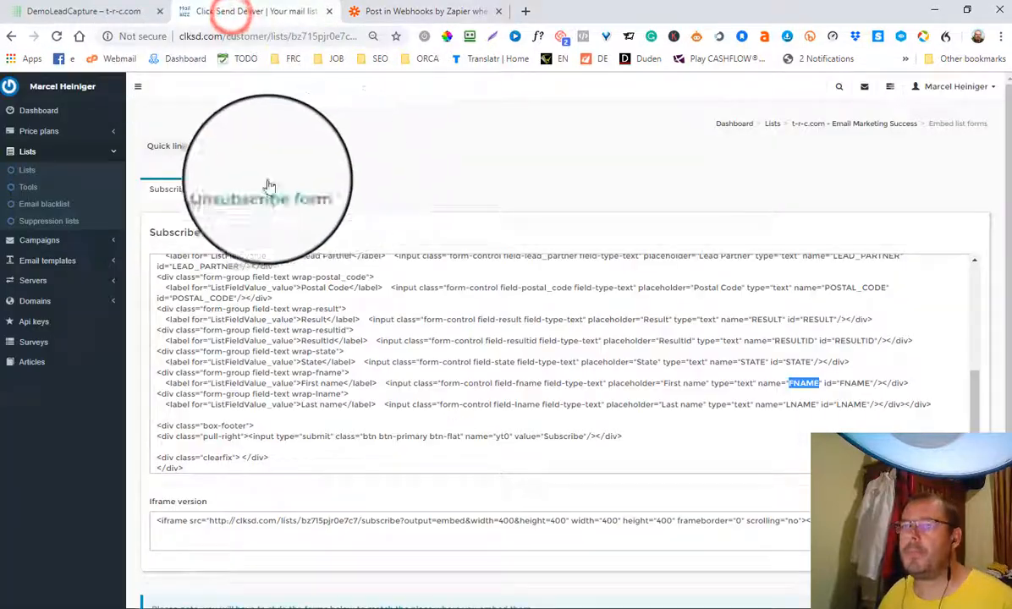
left_click(28, 153)
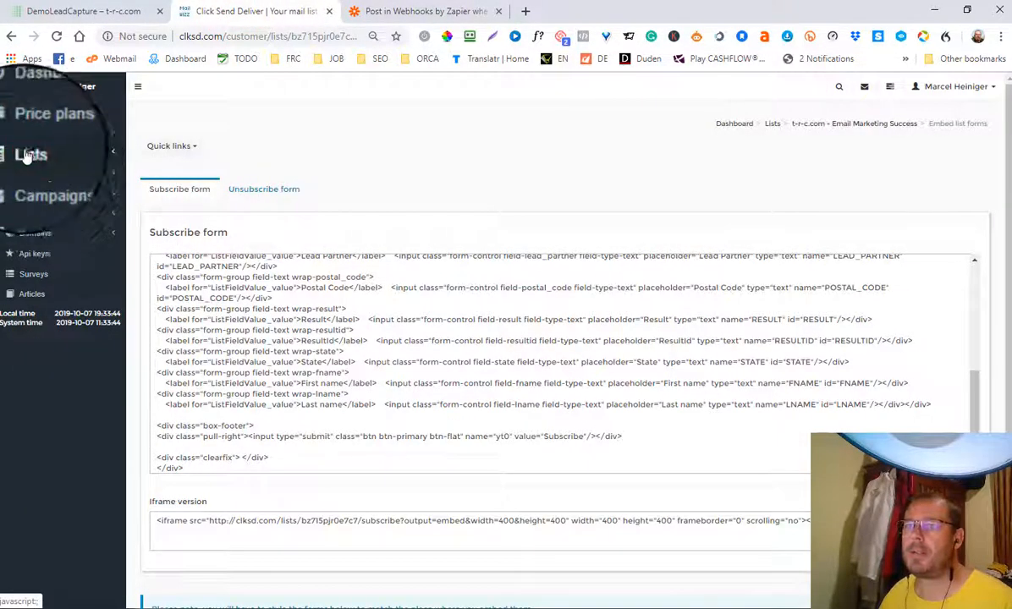
left_click(29, 156)
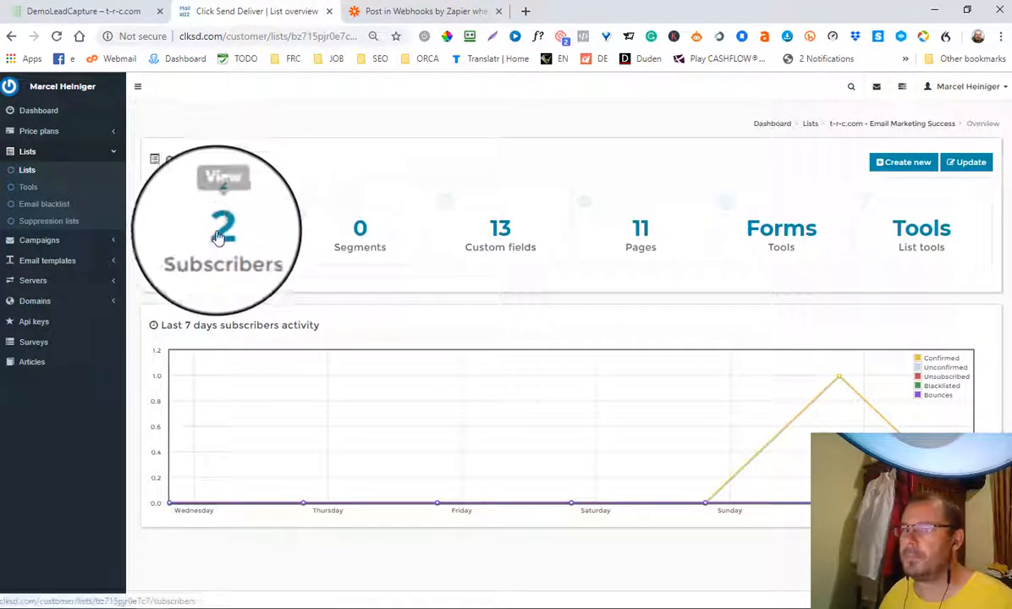
left_click(220, 233)
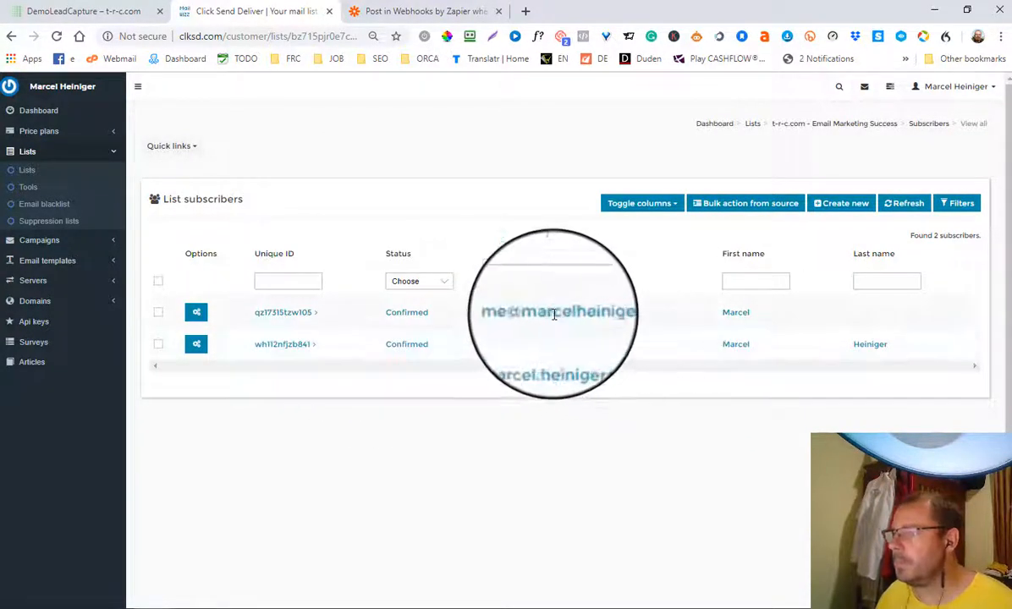
left_click(746, 370)
left_click(740, 347)
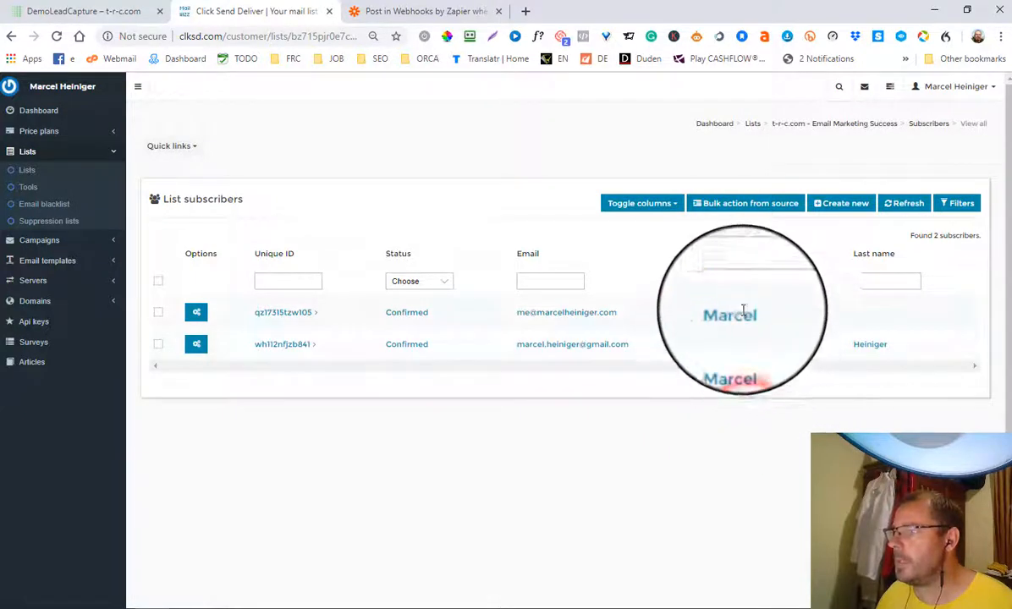
Open the profile info of the first listed subscriber and check the opt-in user agent, closing the profile when done
left_click(385, 364)
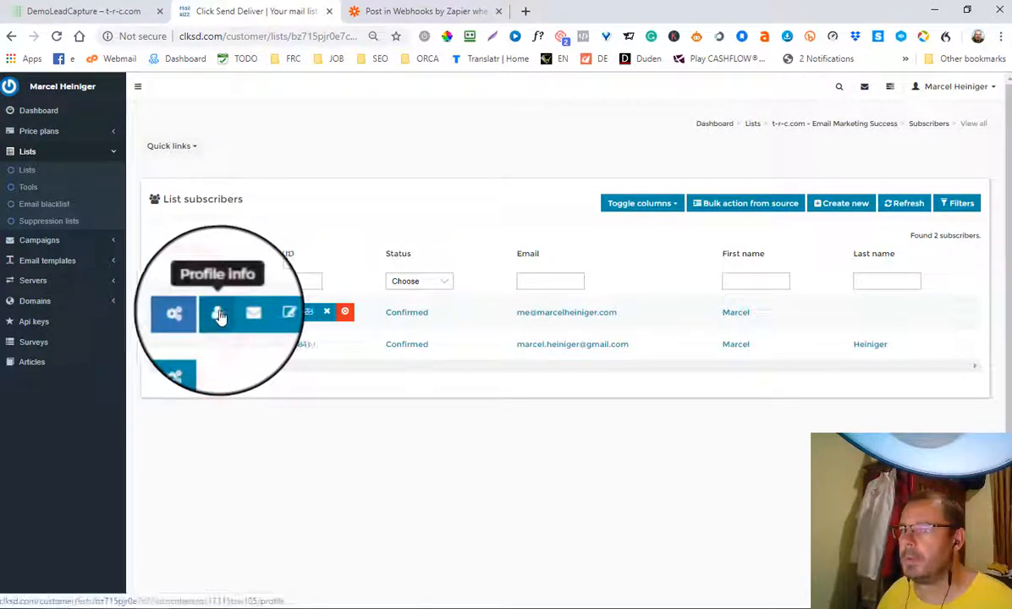
left_click(219, 315)
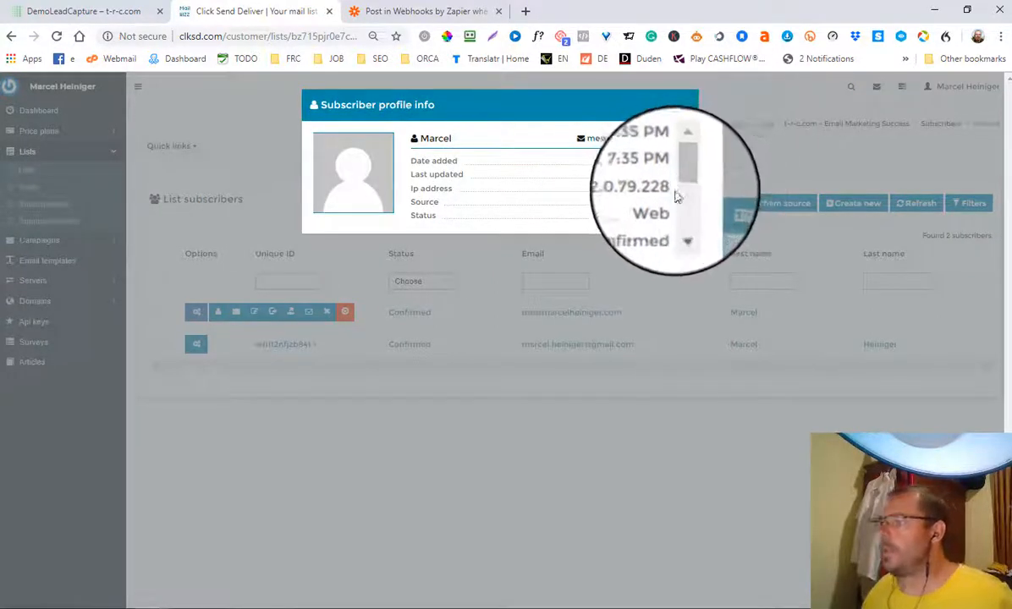
left_click(681, 199)
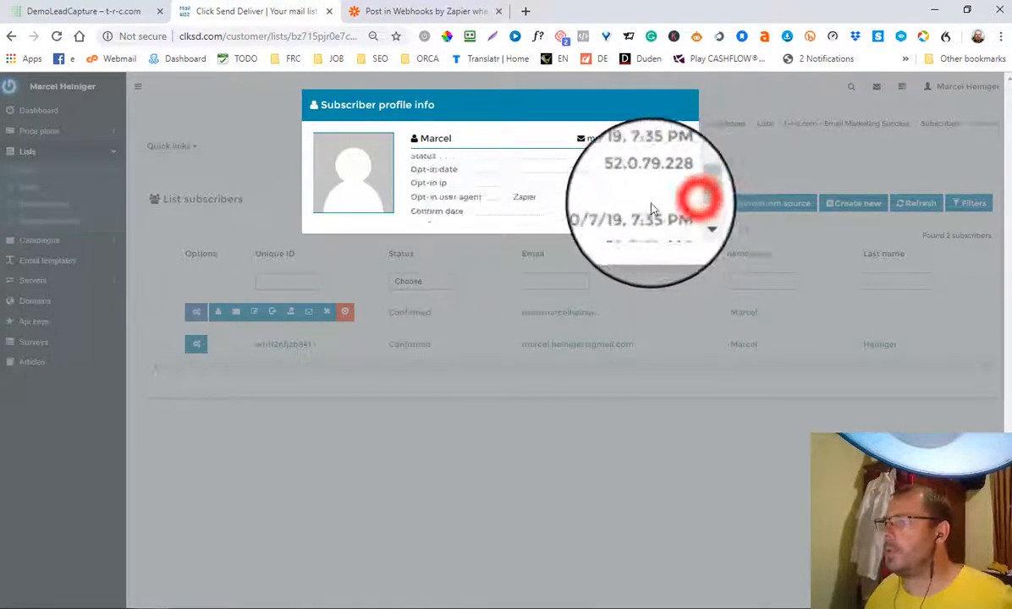
left_click(551, 194)
double_click(548, 197)
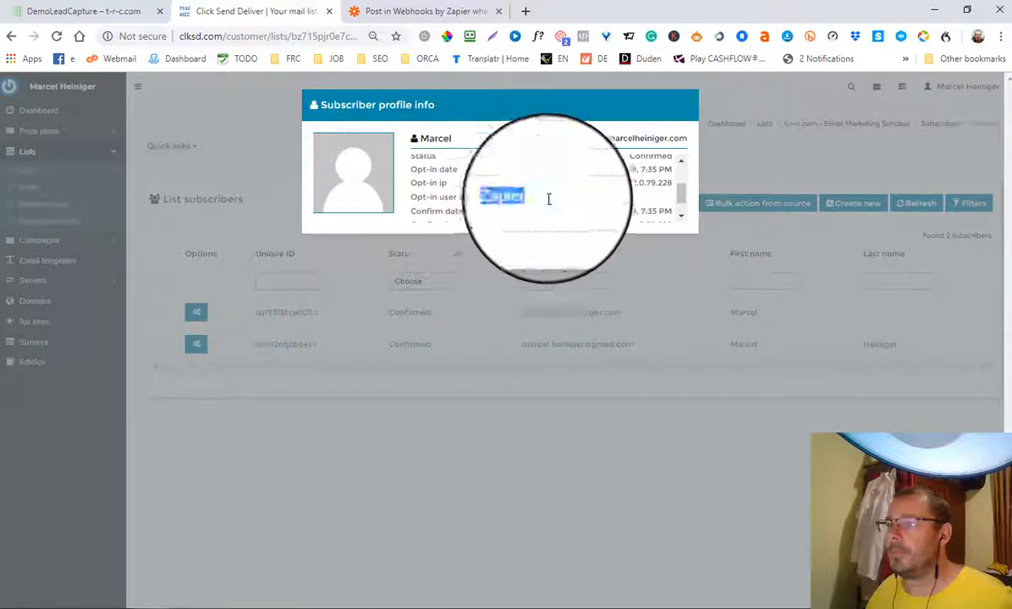
left_click(682, 203)
mouse_move(682, 201)
left_mouse_down()
mouse_move(682, 210)
mouse_move(682, 193)
left_mouse_up()
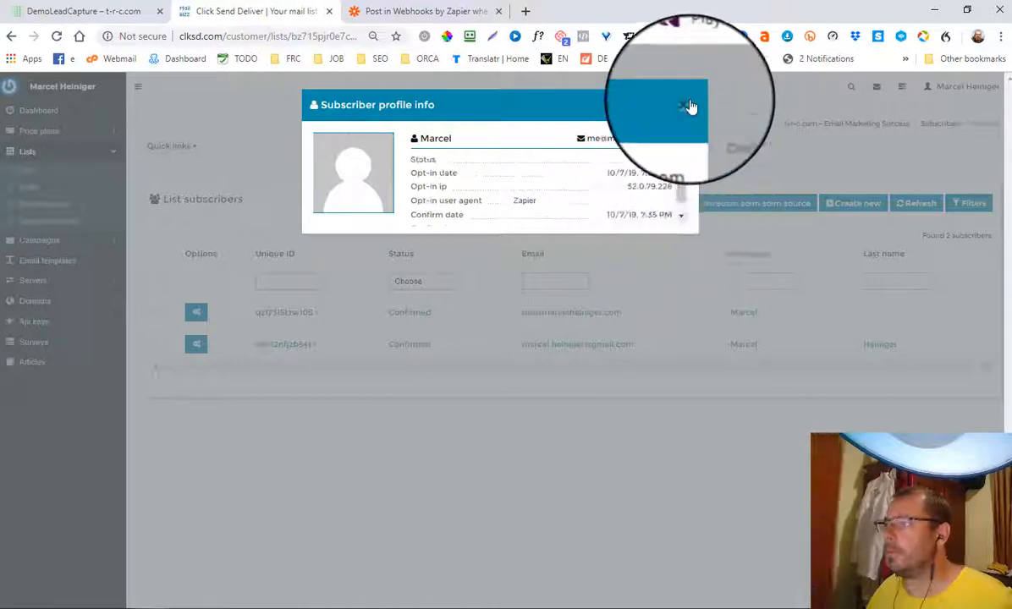
left_click(687, 106)
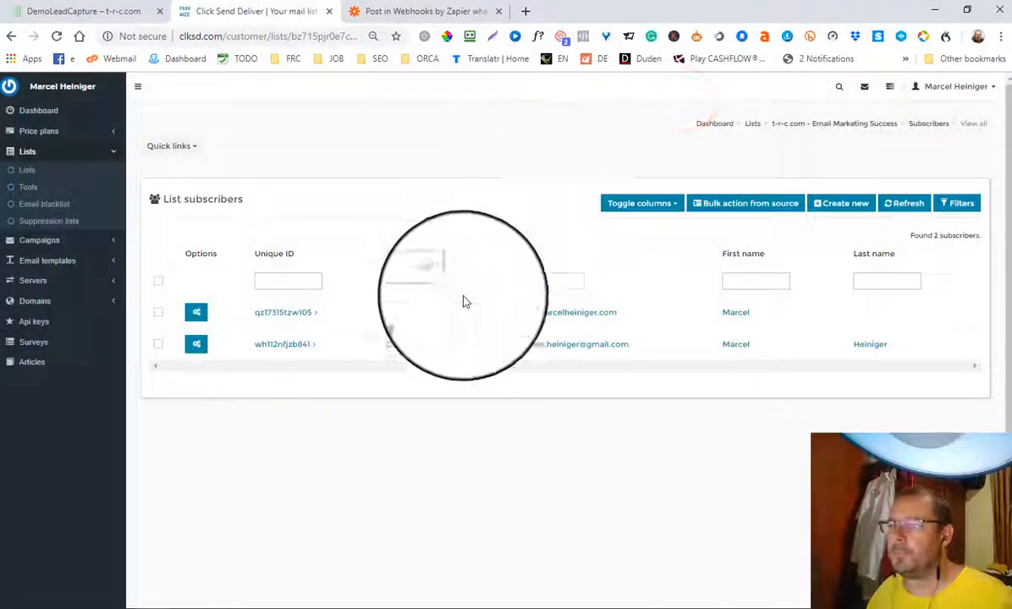
Return to Zapier, finish editing the POST action and turn the Zap on, ending at the My Zaps list
left_click(428, 11)
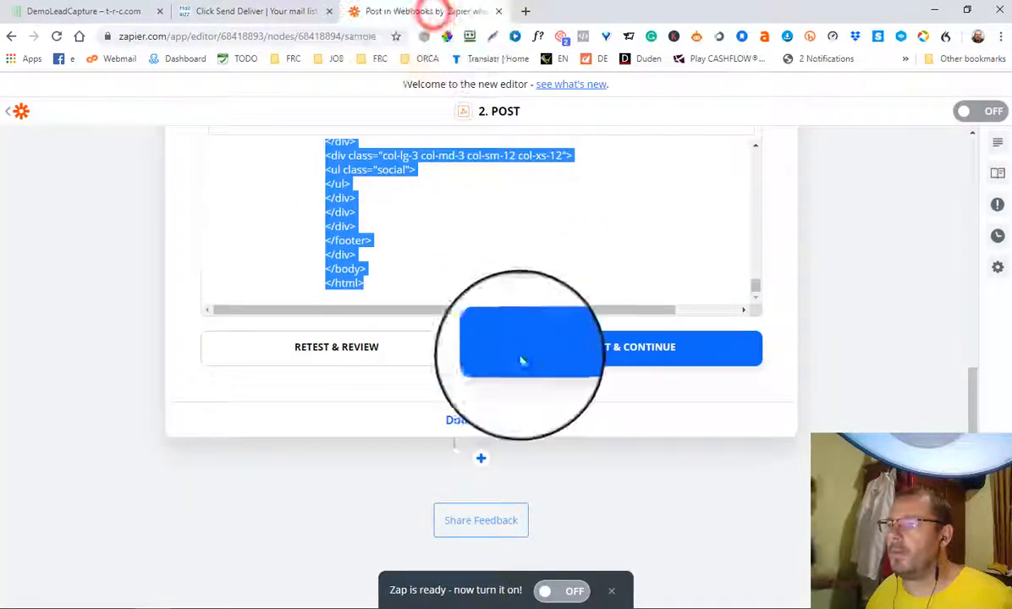
left_click(479, 422)
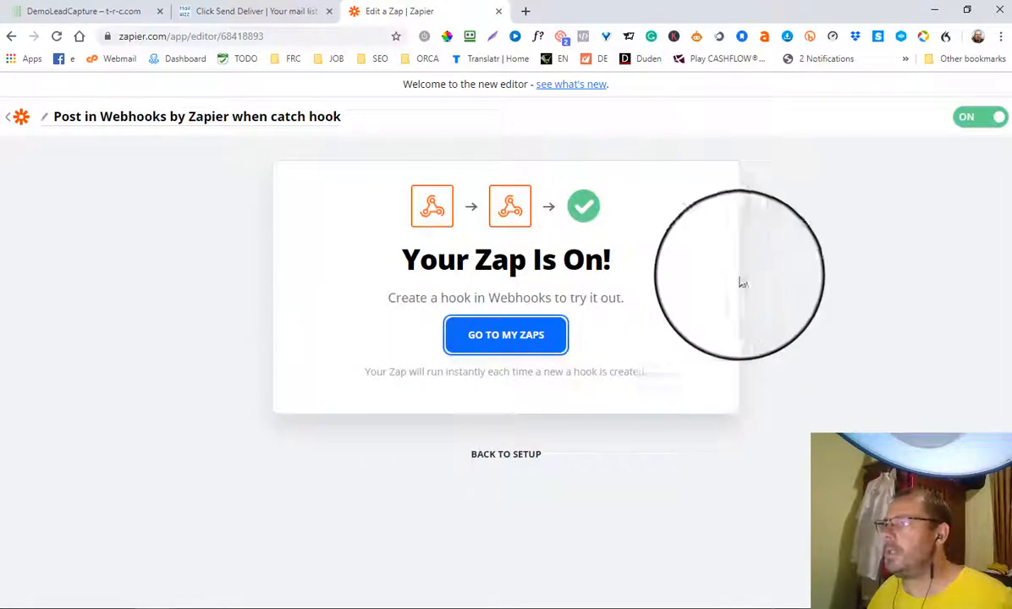
left_click(524, 338)
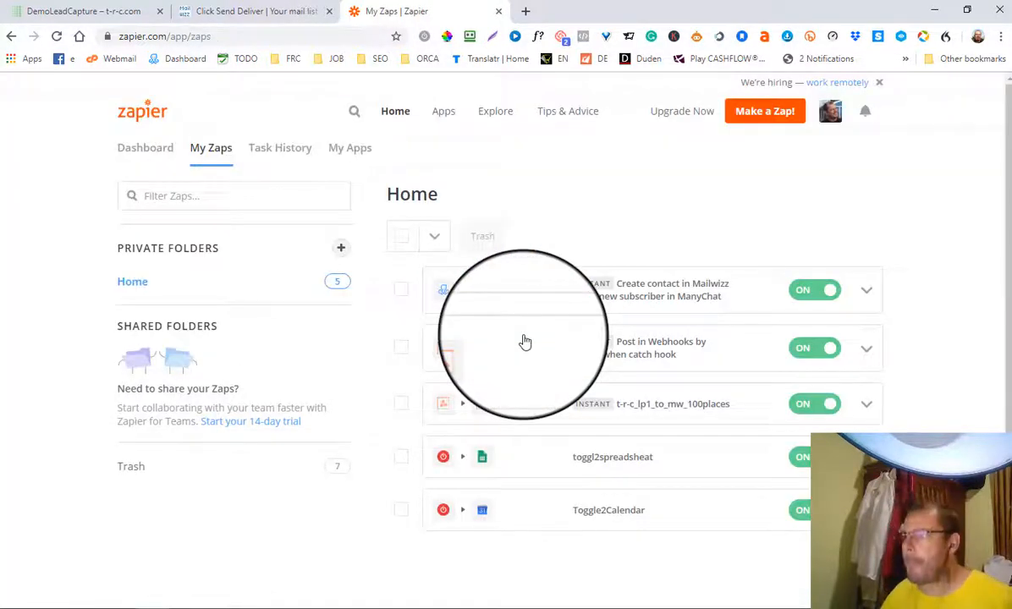